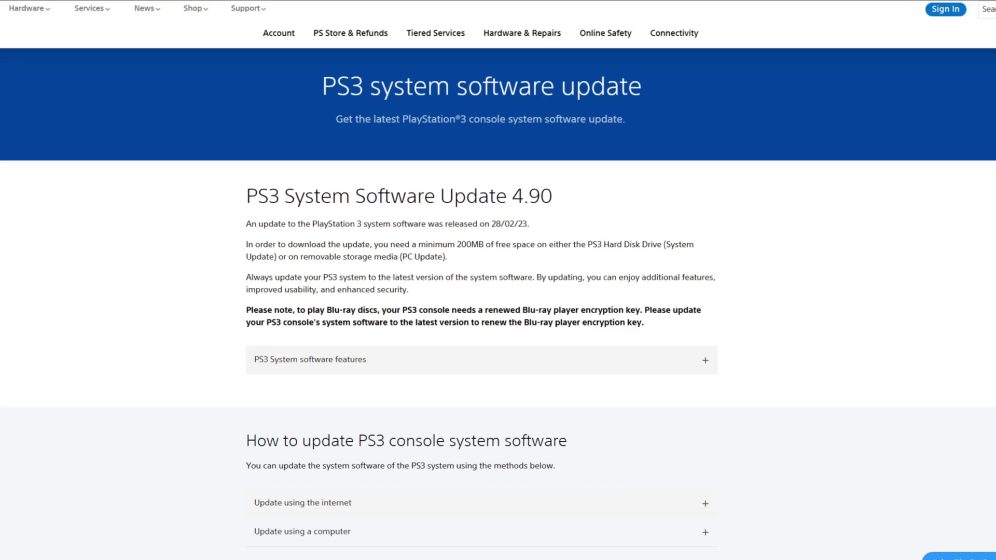
Expand 'Reinstall using a computer' and download the PS3 system update file
scroll(498, 281, down, 8)
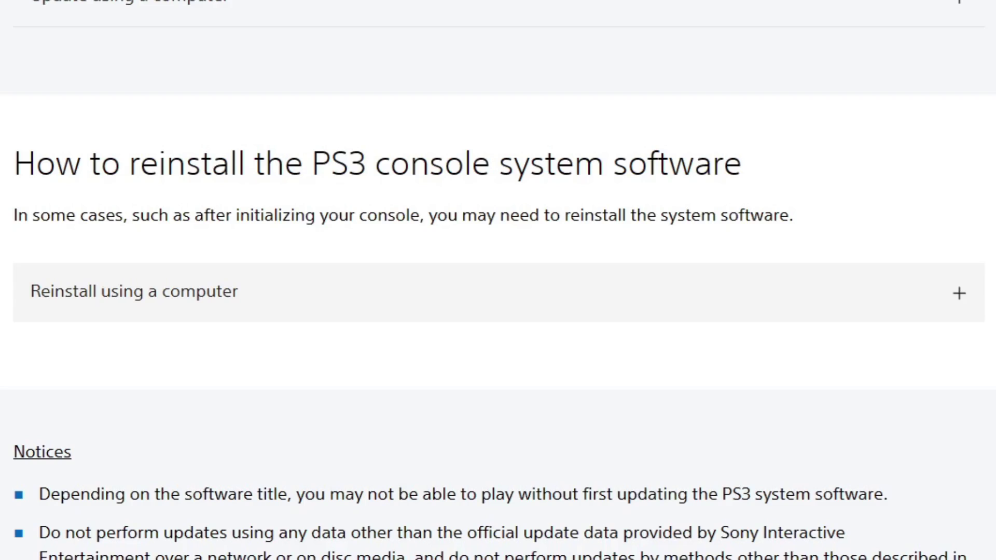
click(958, 295)
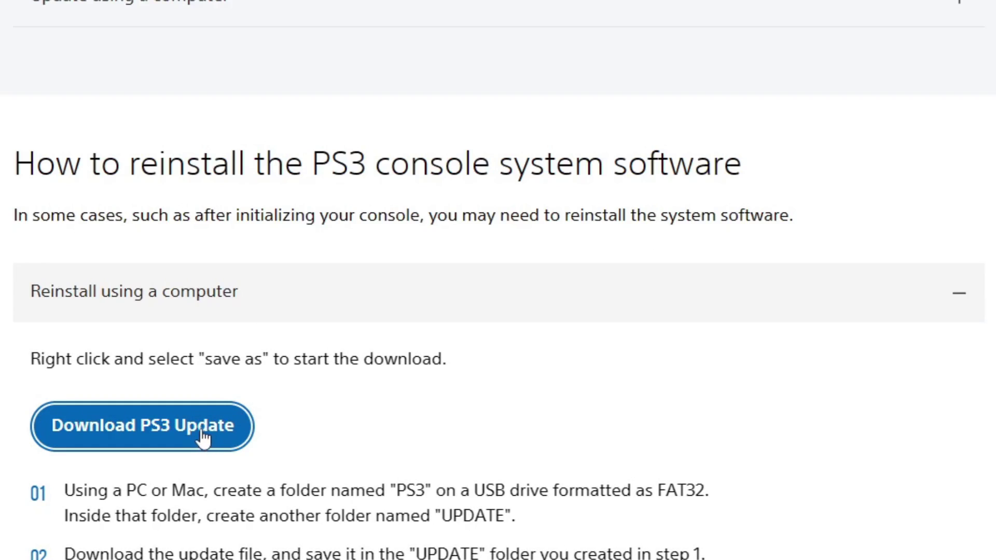
click(199, 436)
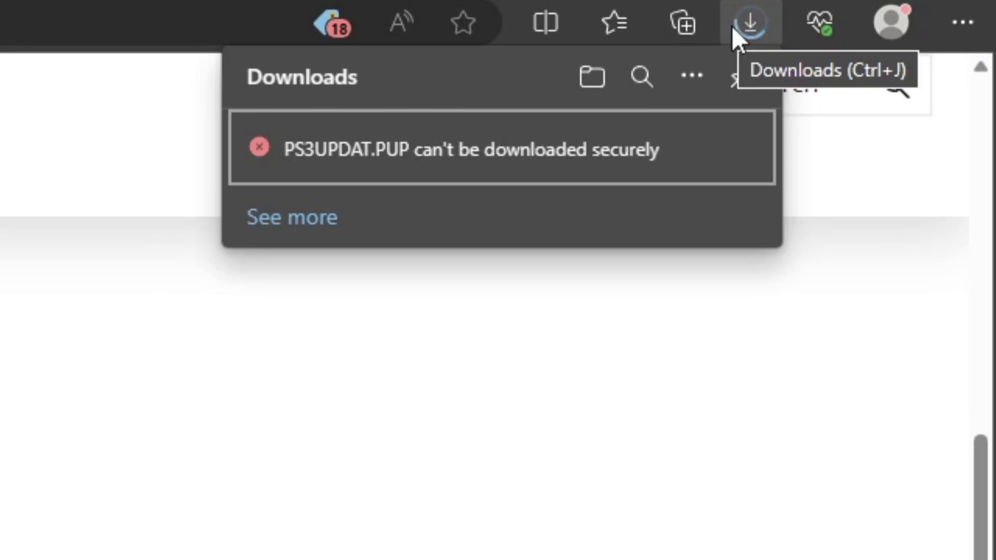
Keep the blocked PS3UPDAT.PUP download despite the insecure-file warning
right_click(485, 149)
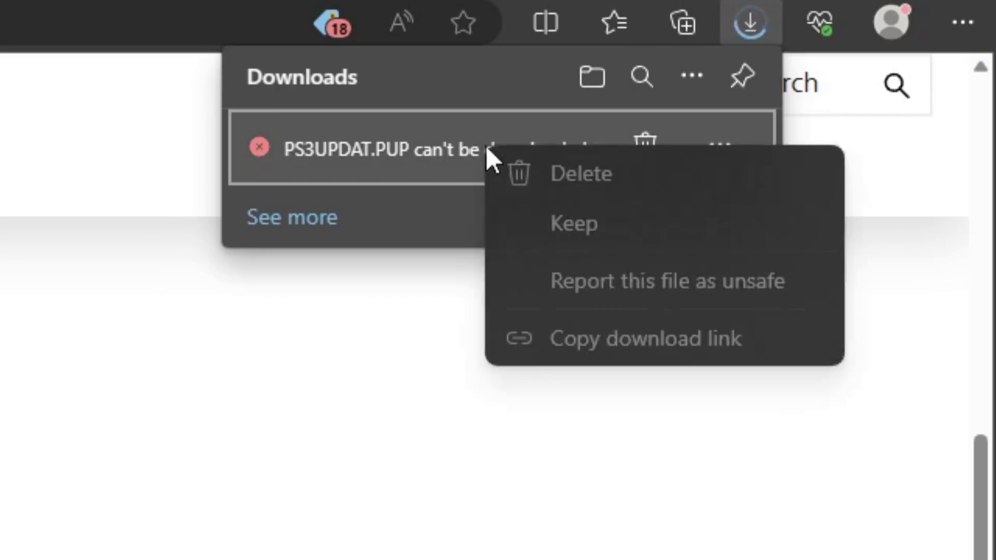
click(629, 223)
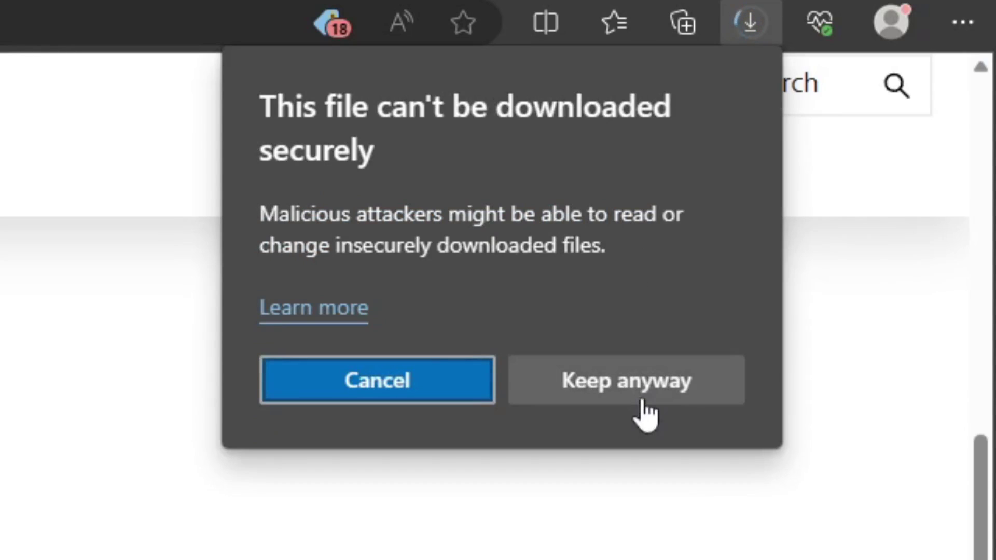
click(660, 400)
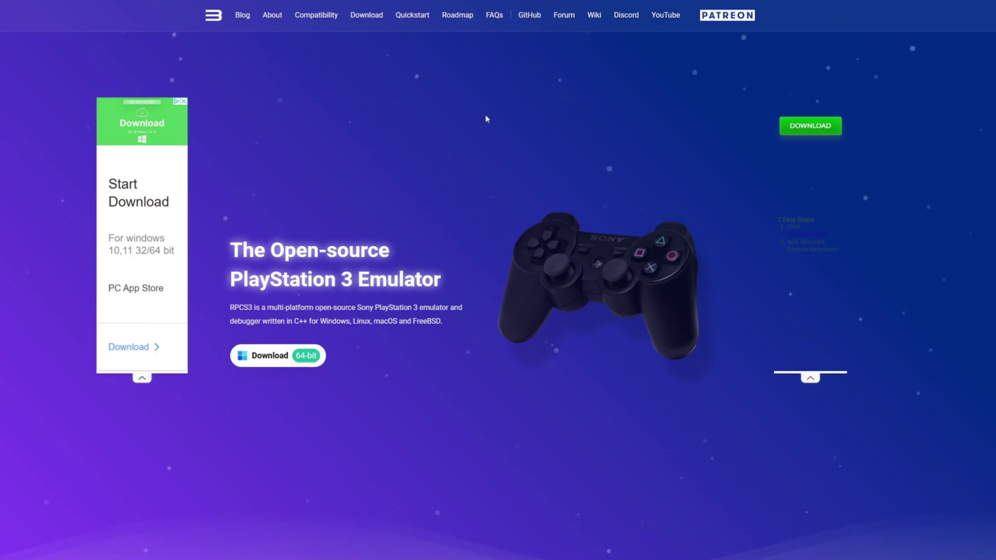
Go to the RPCS3 site's Download section for the latest Windows build
click(371, 21)
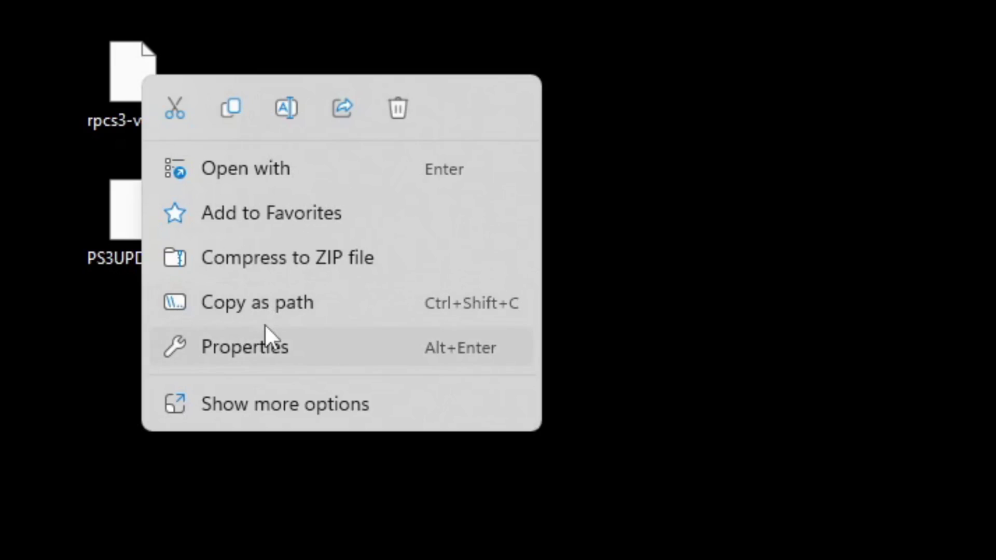
Extract the RPCS3 archive into its own folder with 7-Zip and launch rpcs3.exe
click(281, 406)
mouse_move(239, 108)
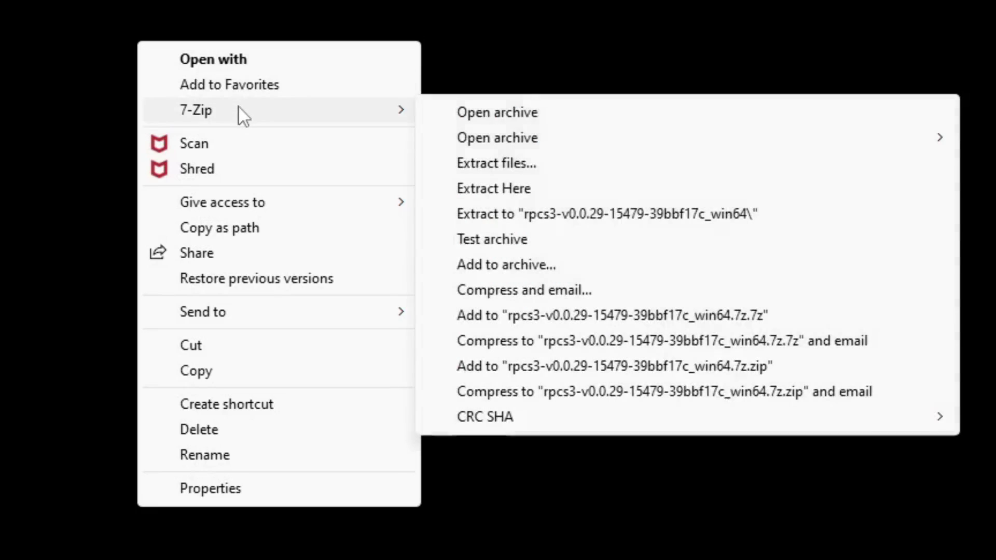
click(562, 212)
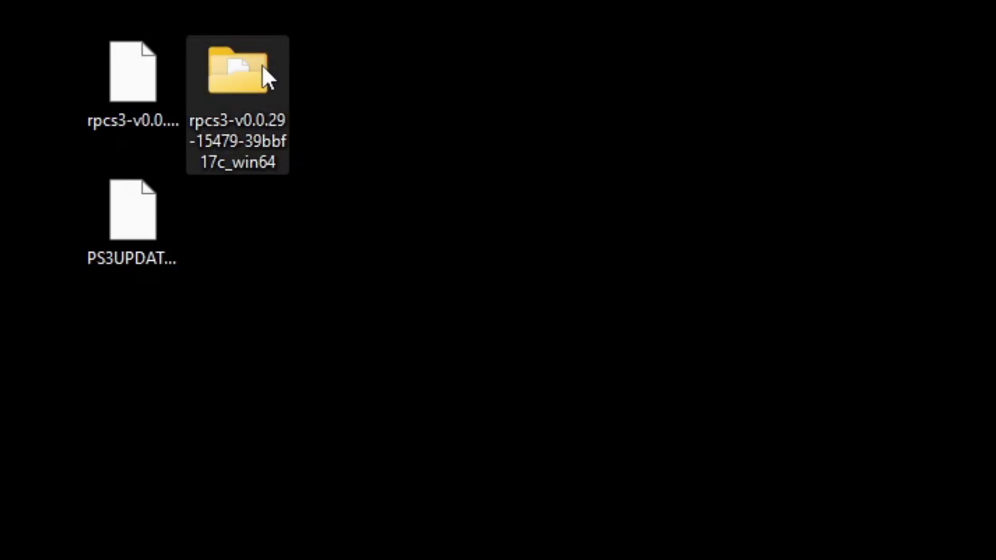
mouse_move(262, 66)
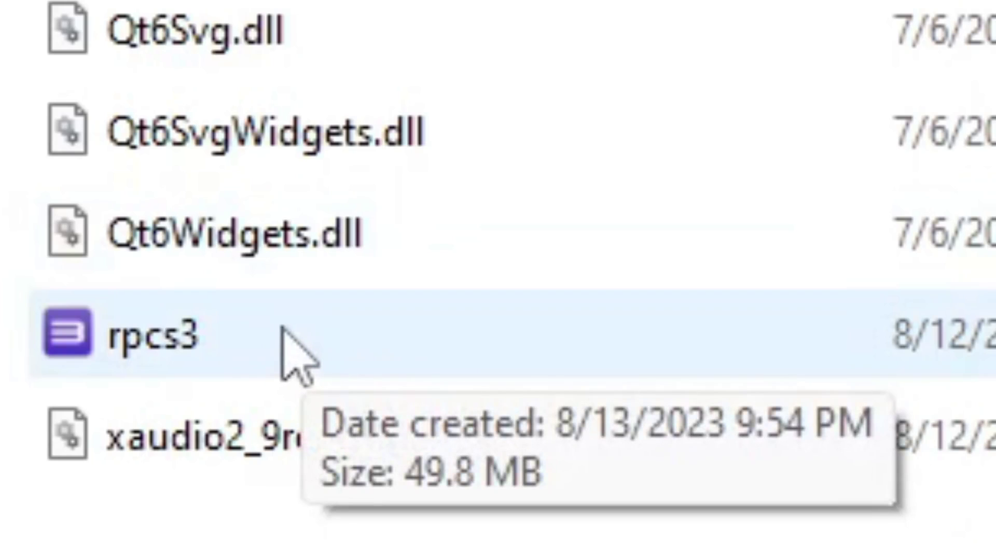
double_click(256, 325)
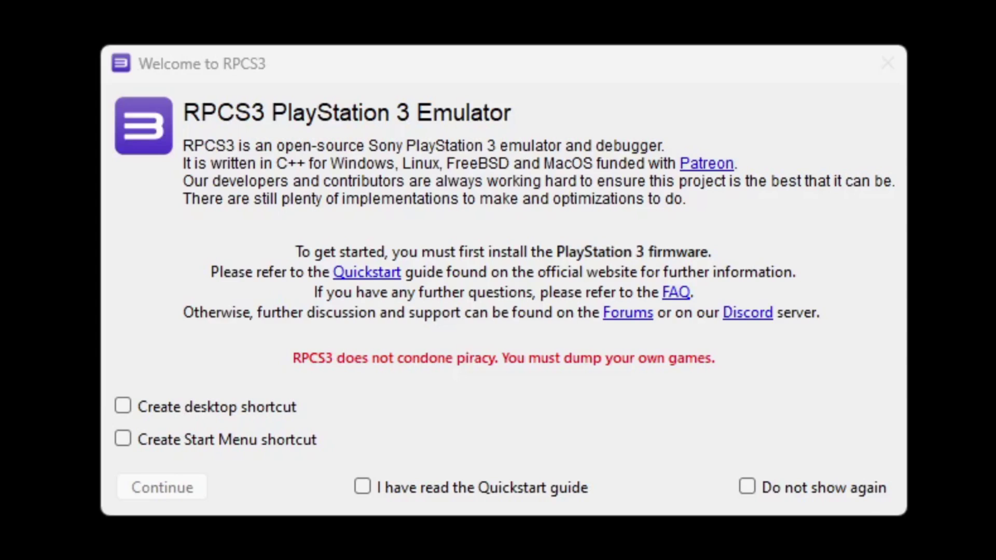
Enable desktop and Start Menu shortcuts, acknowledge the Quickstart guide, and continue past the welcome screen
click(124, 405)
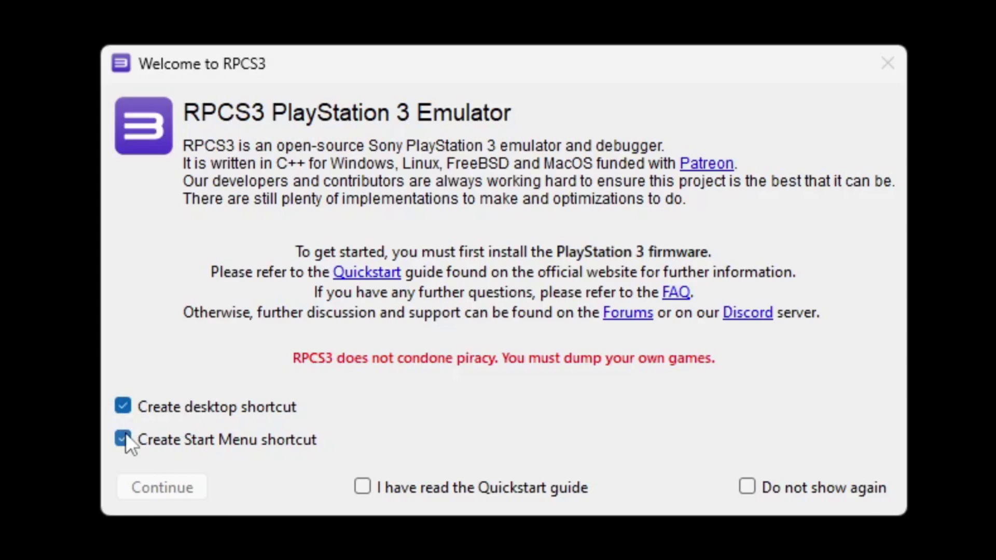
click(124, 437)
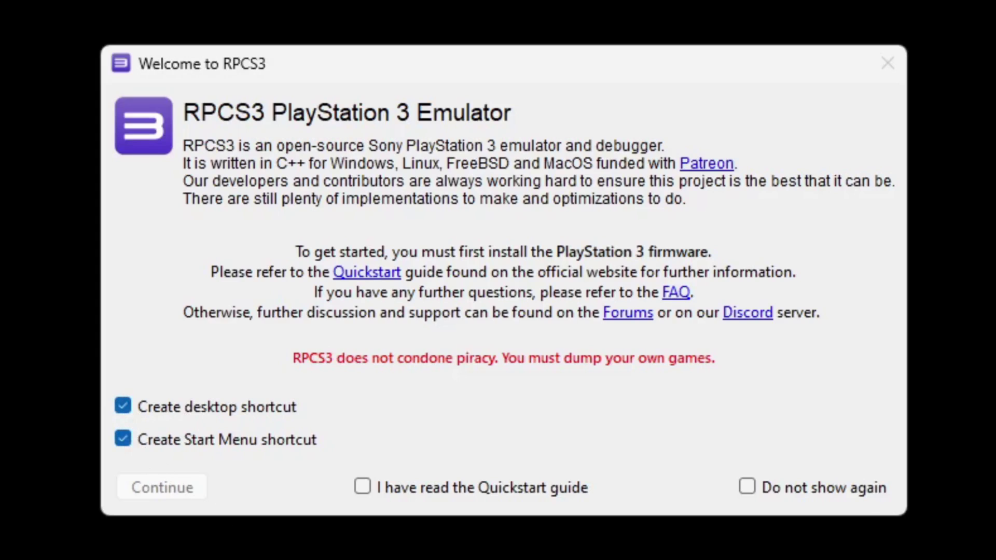
click(362, 488)
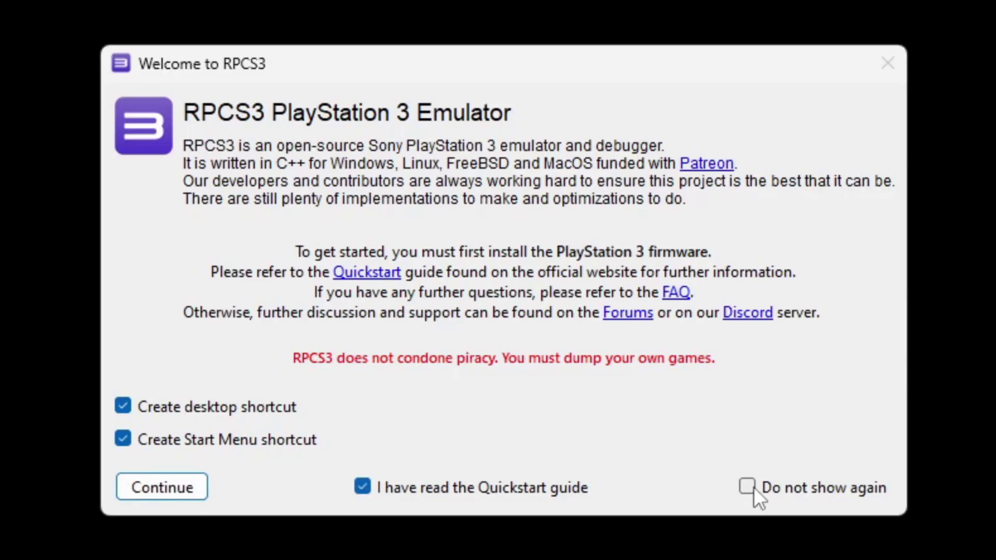
click(162, 486)
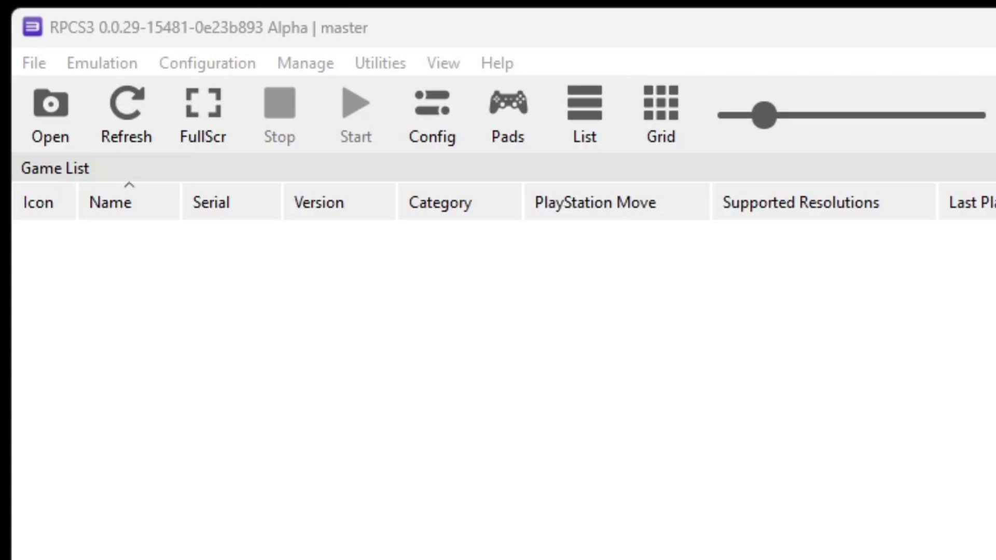
Install the PS3UPDAT.PUP firmware from the Desktop and close the module-compiling window
click(31, 32)
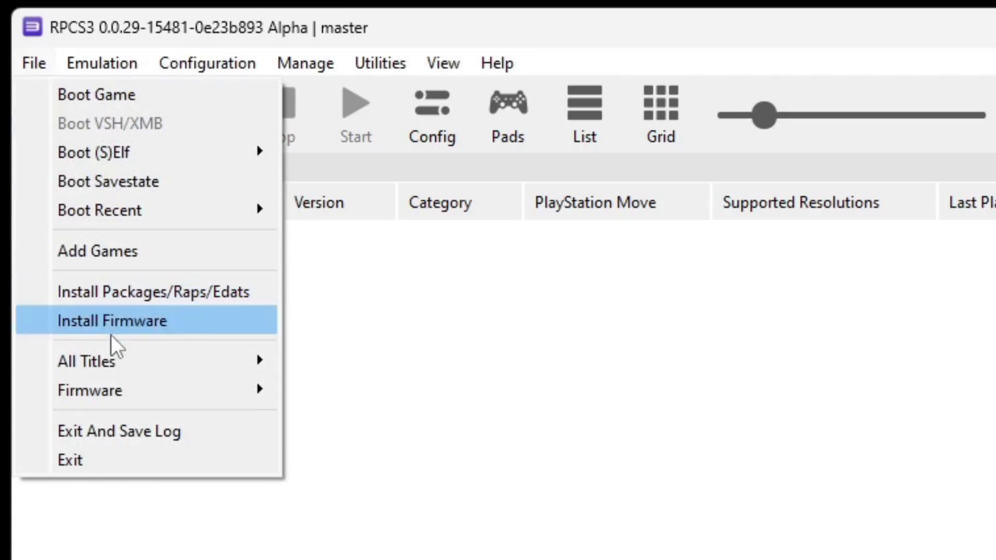
click(162, 322)
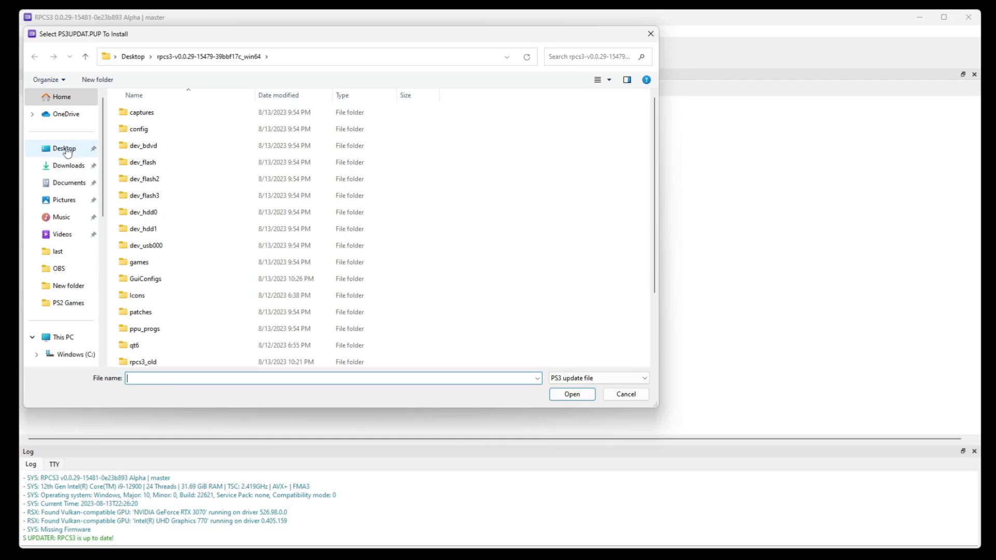
click(64, 150)
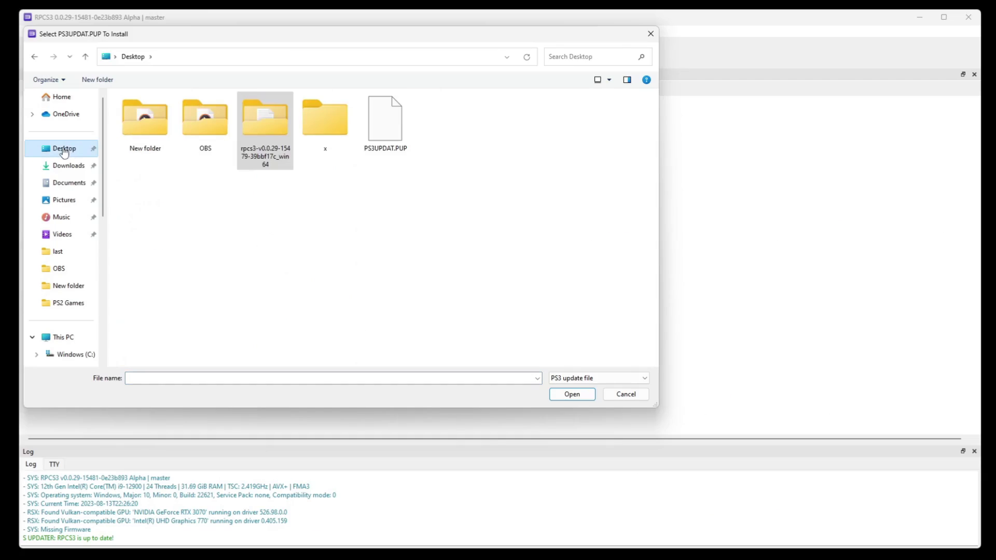
double_click(397, 123)
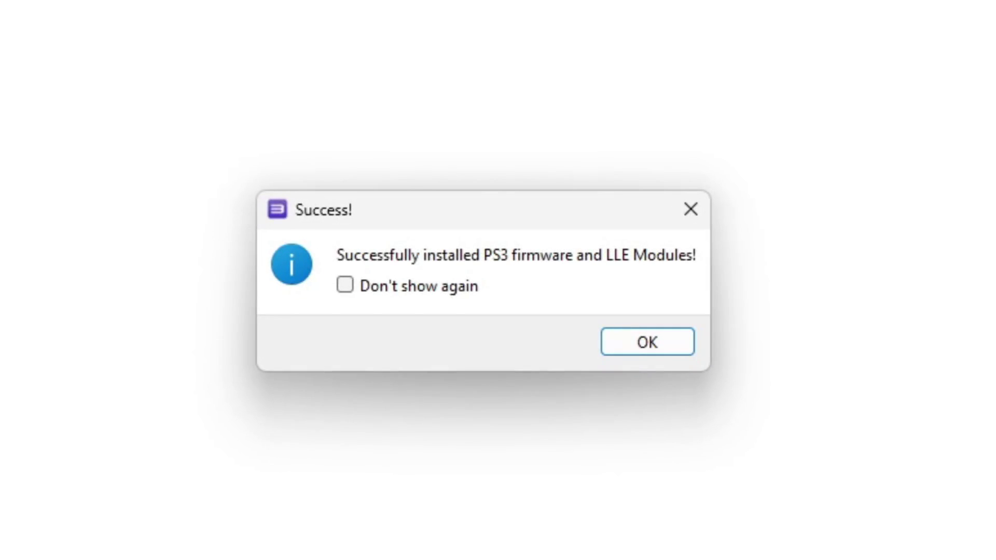
click(639, 338)
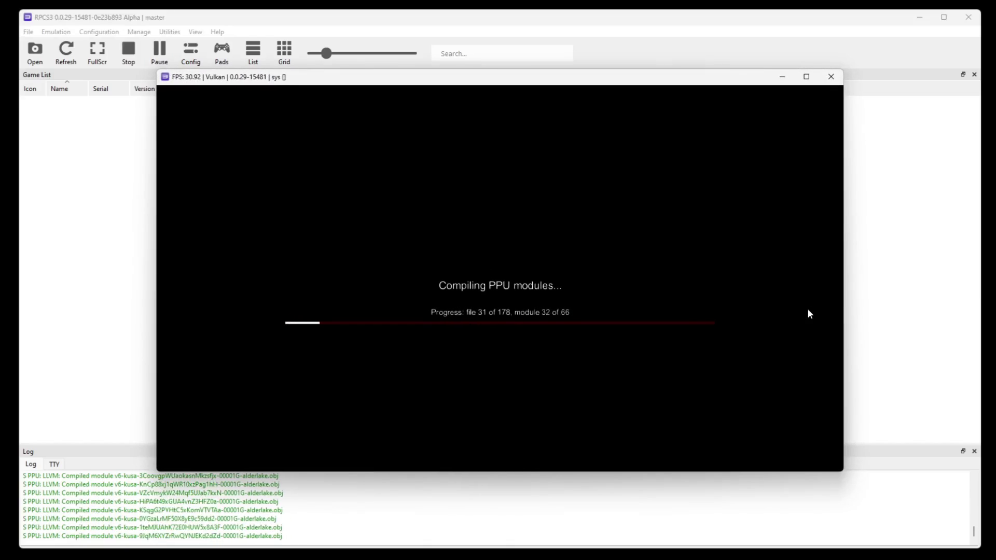
key(ctrl+s)
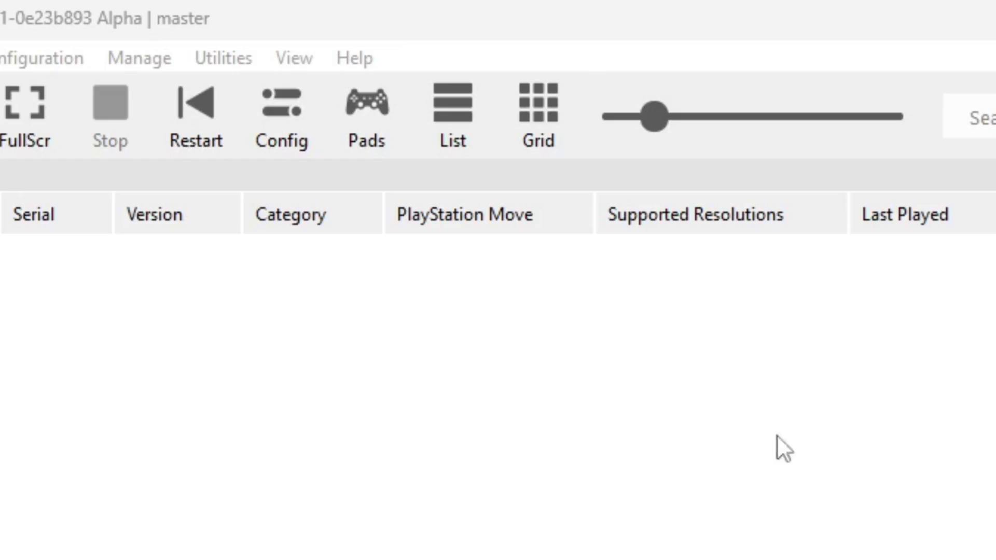
Switch the Player 1 controller handler to XInput in the pad settings
click(385, 104)
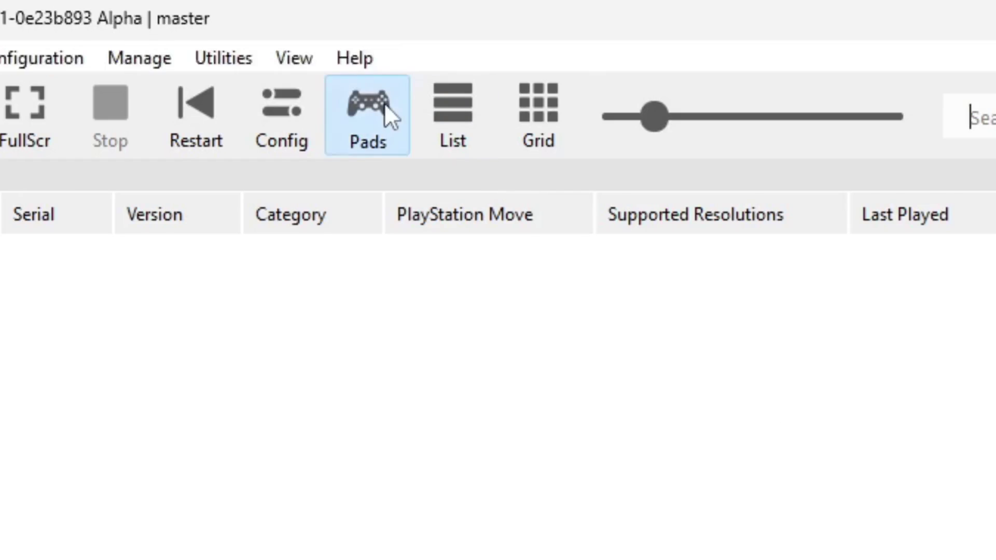
click(151, 136)
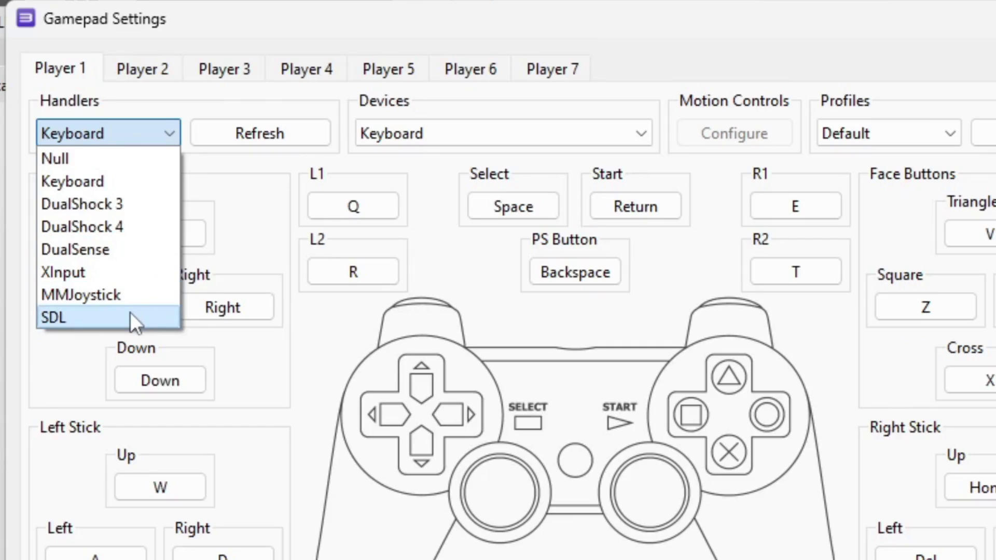
click(126, 271)
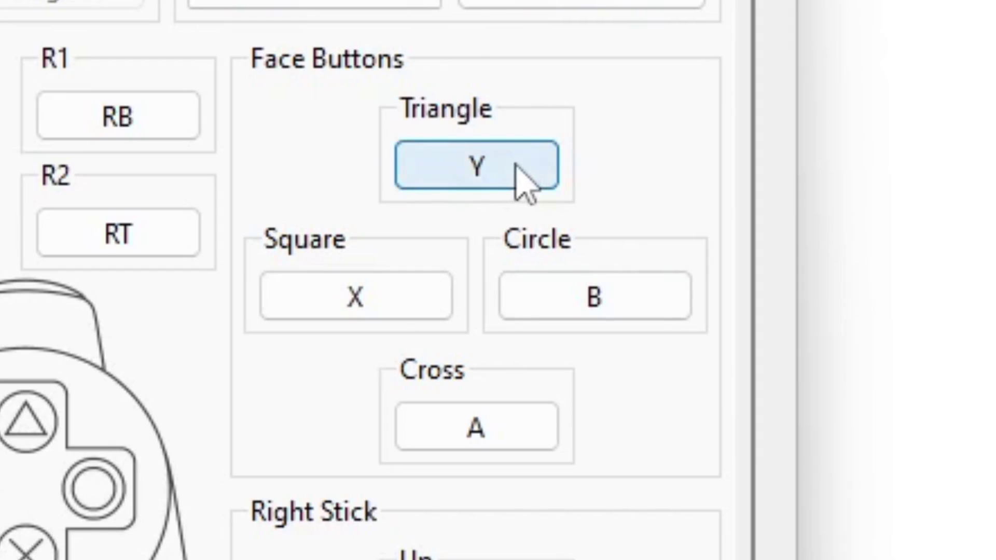
click(524, 181)
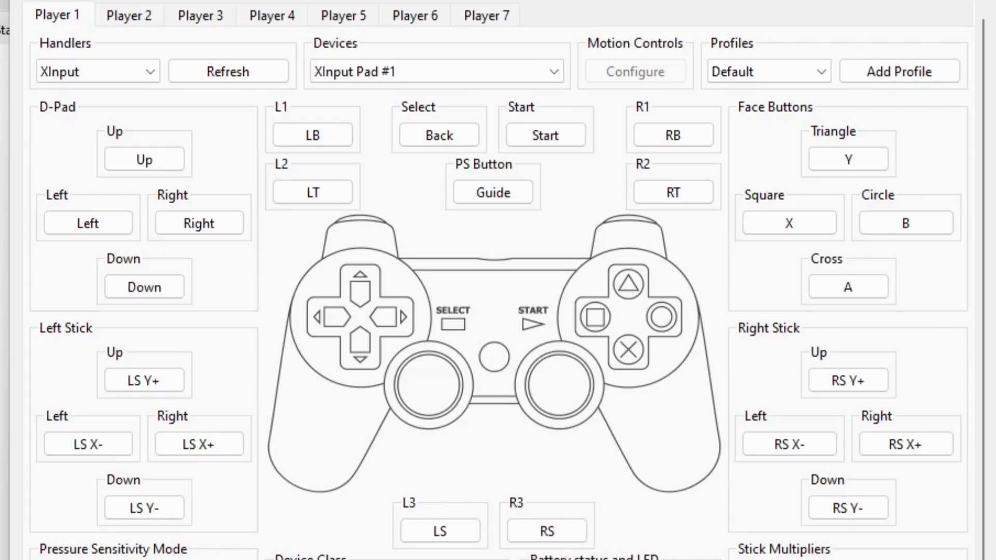
Add a new controller profile named p1 and save the pad settings
click(909, 75)
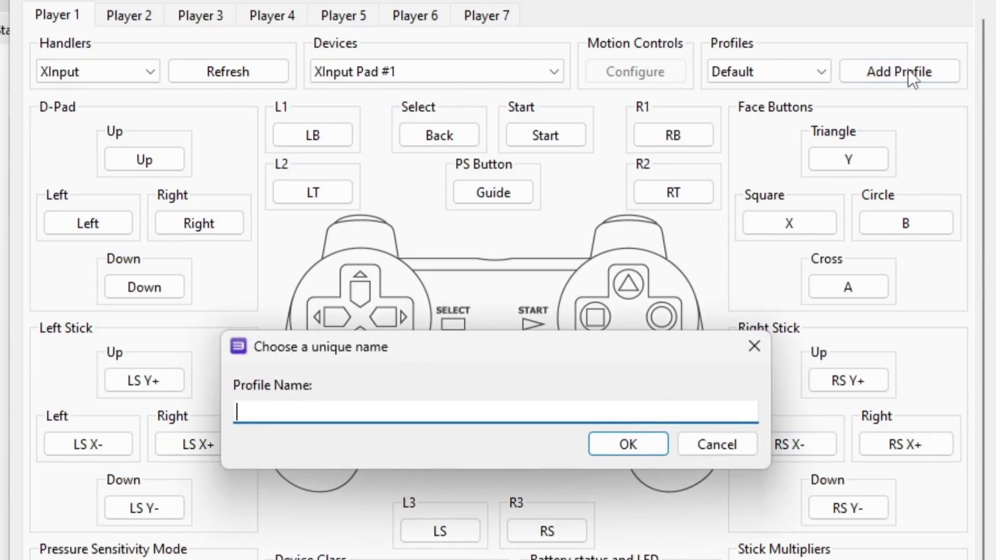
text(p1)
click(637, 447)
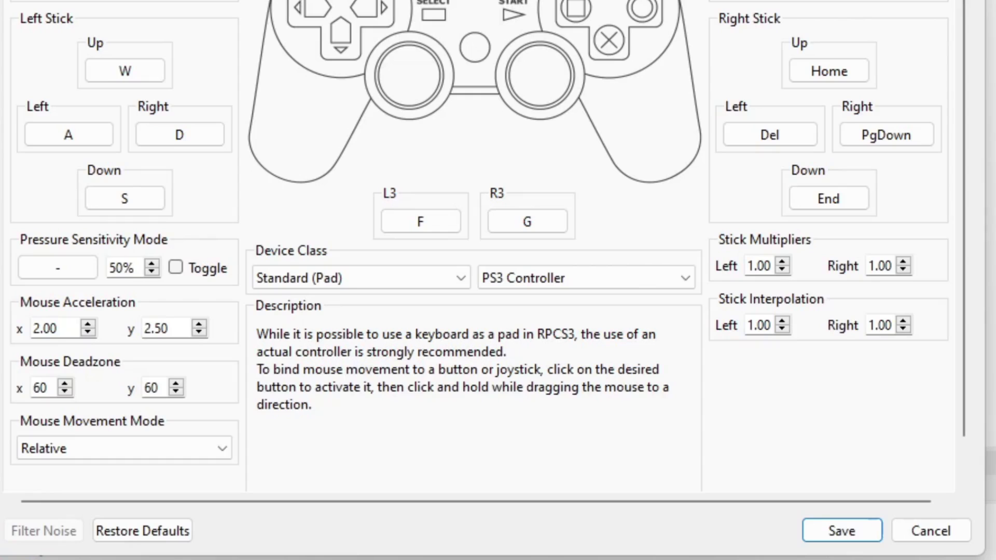
click(851, 532)
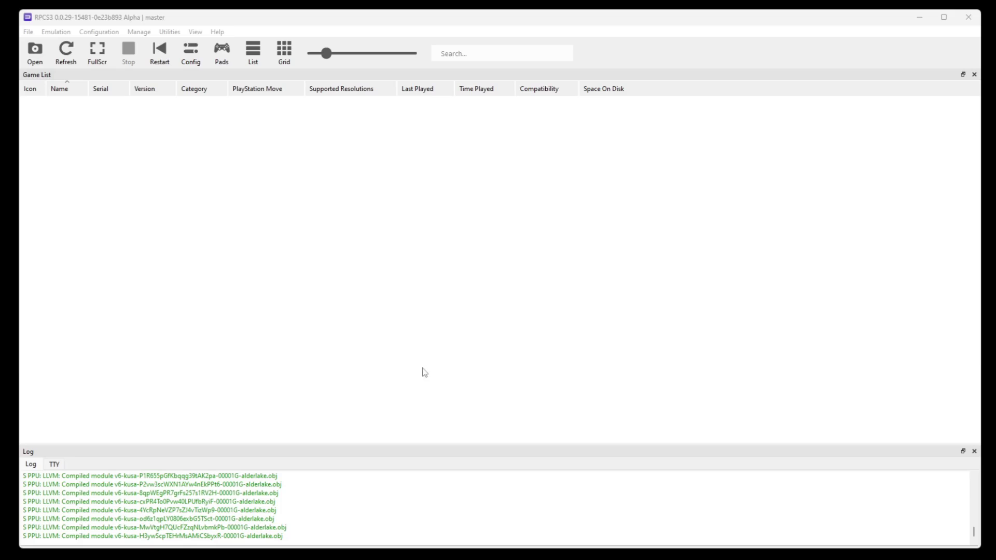
Open RPCS3's Settings dialog at its CPU page from the Config toolbar button
click(191, 53)
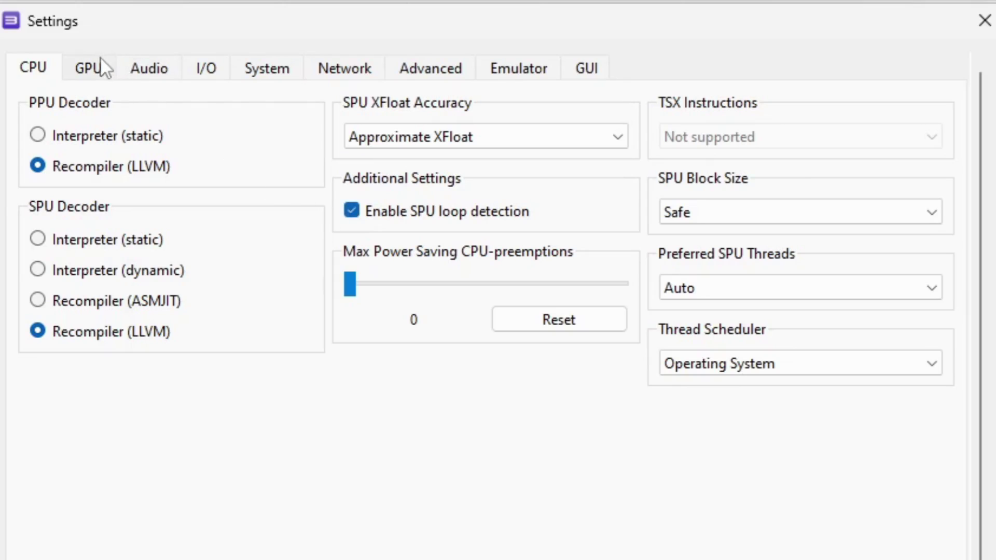
Set anisotropic filtering to 16x and resolution scale to 200% on the GPU tab, then apply and save
click(93, 73)
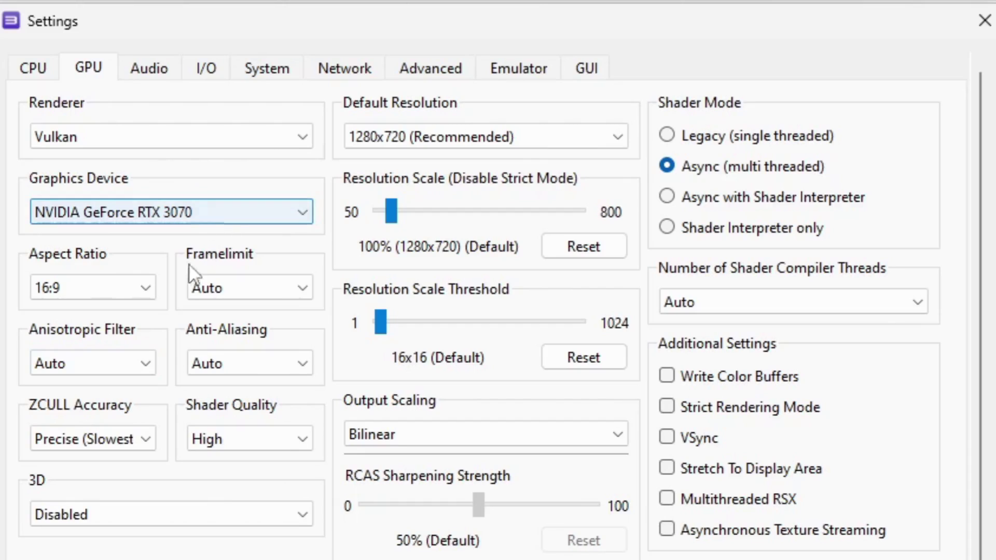
click(145, 363)
click(108, 470)
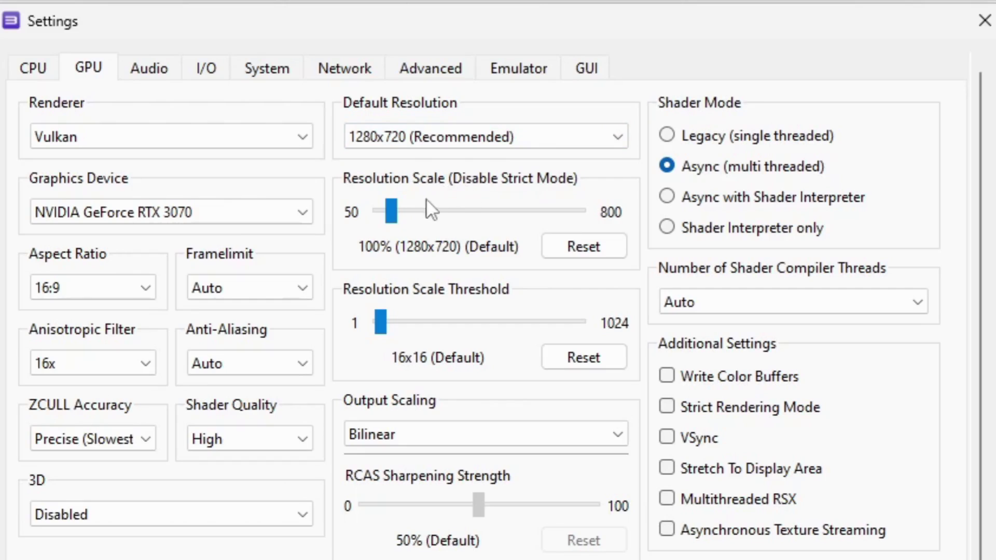
drag(391, 215, 405, 219)
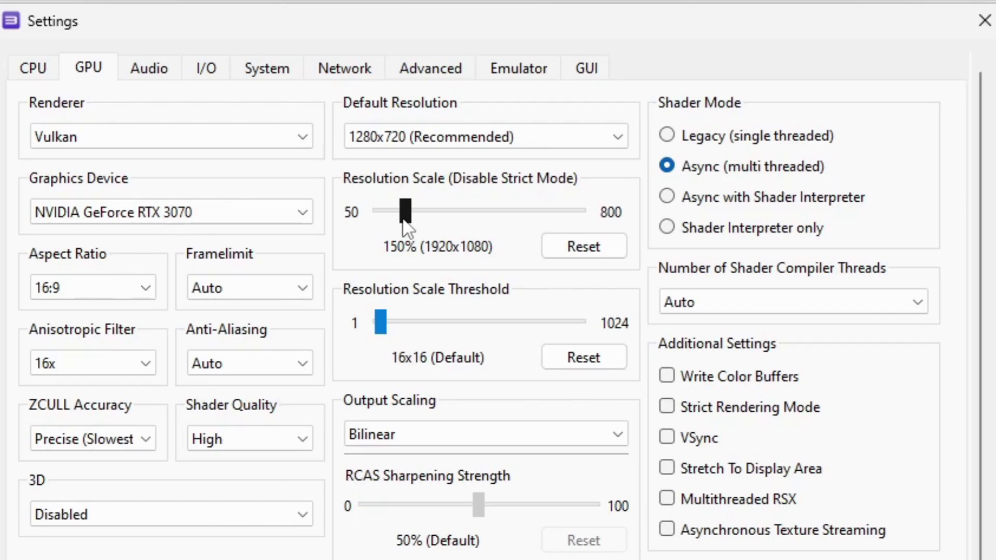
drag(407, 227, 419, 226)
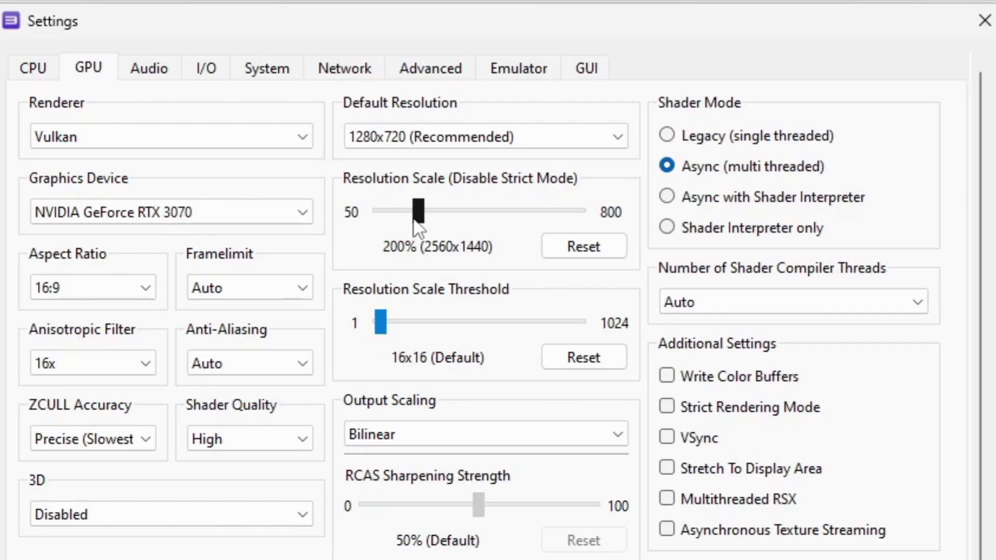
drag(419, 227, 451, 227)
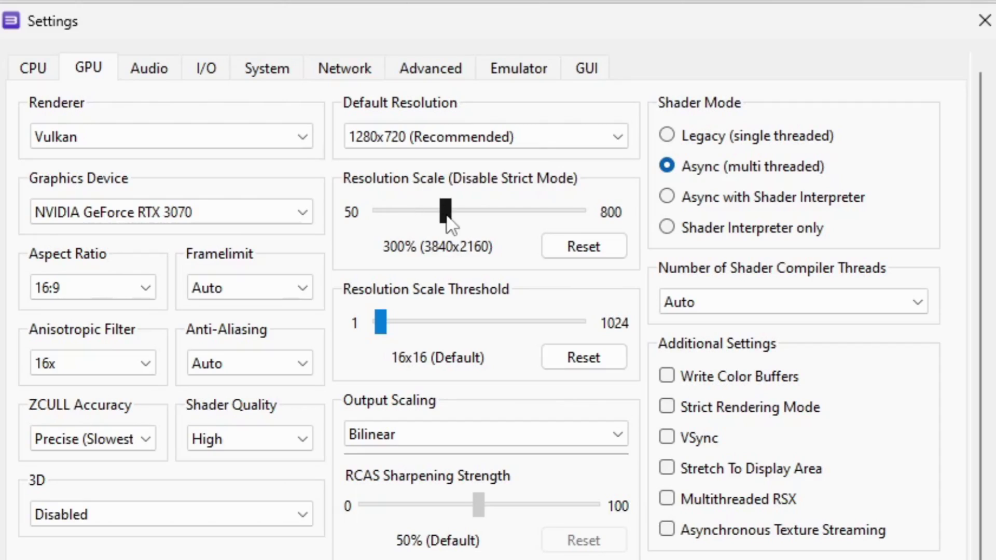
drag(449, 226, 425, 227)
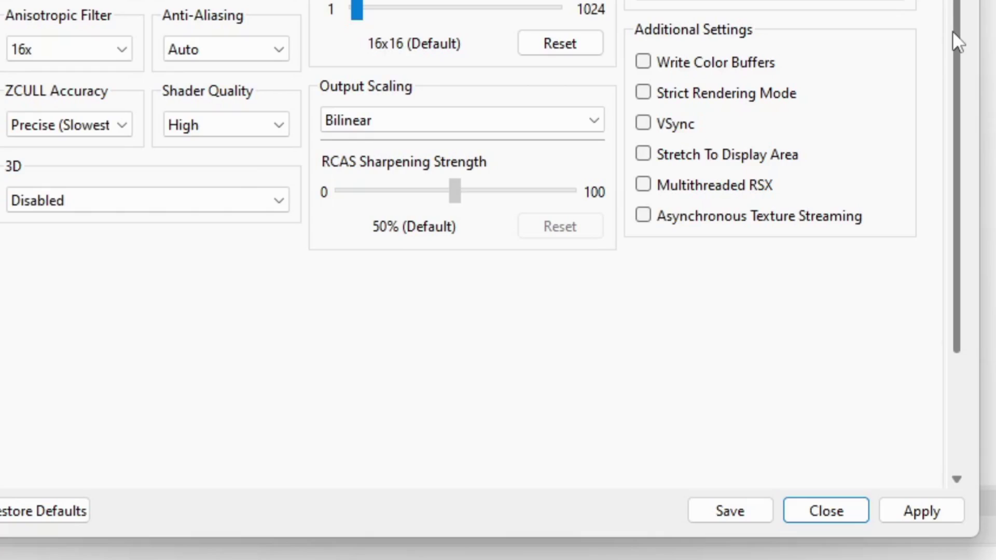
click(929, 510)
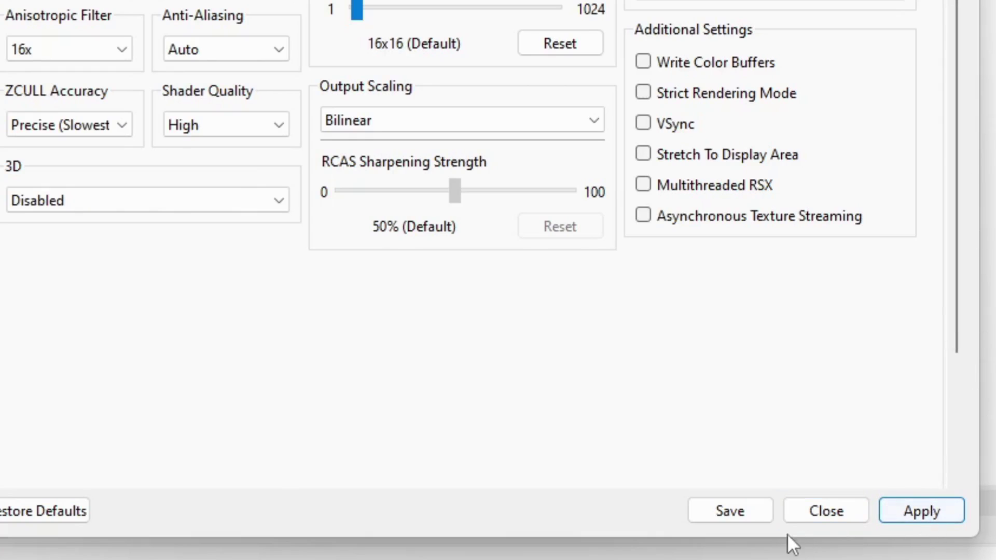
click(732, 508)
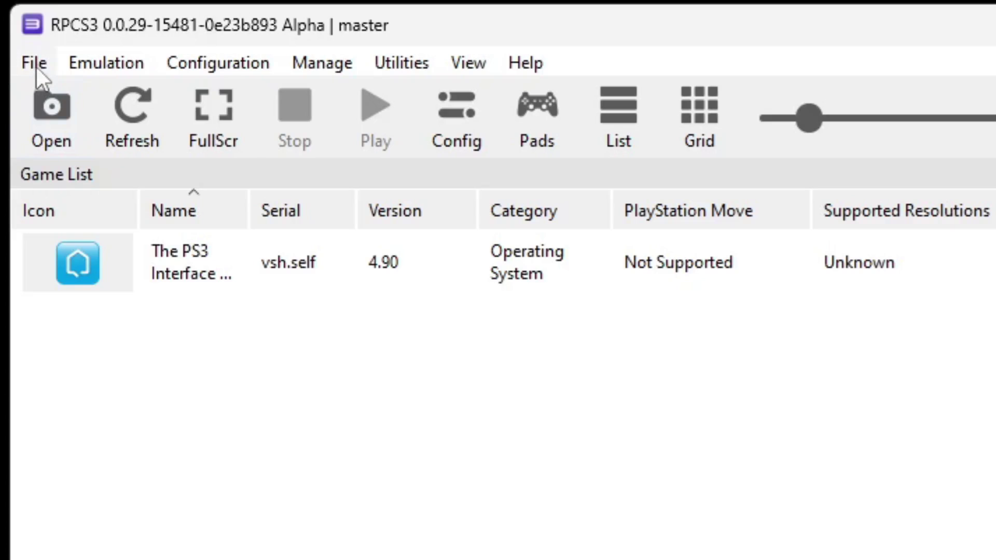
Add the easystore (D:) > Playstation 3 > PS3 Games folder to the game list
click(29, 32)
click(64, 257)
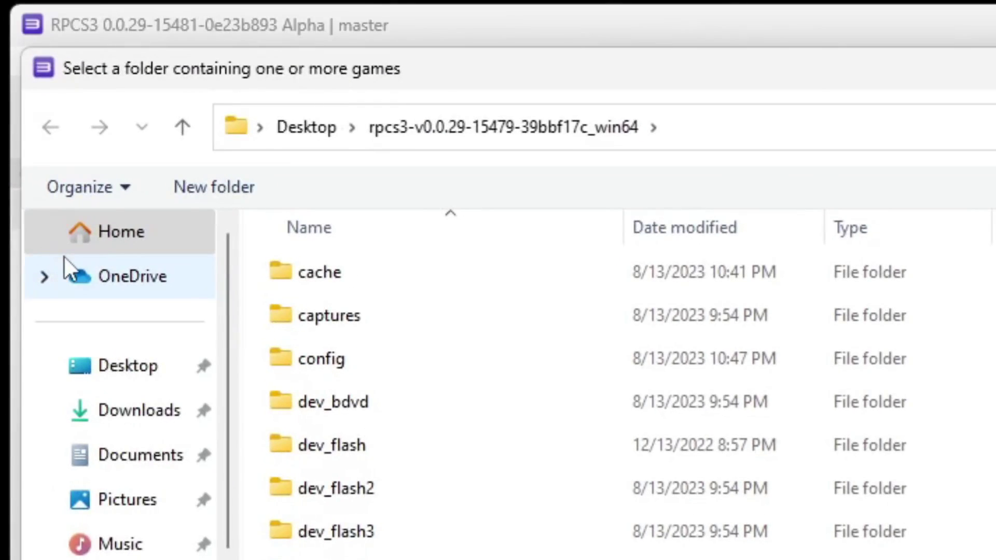
scroll(105, 170, down, 2)
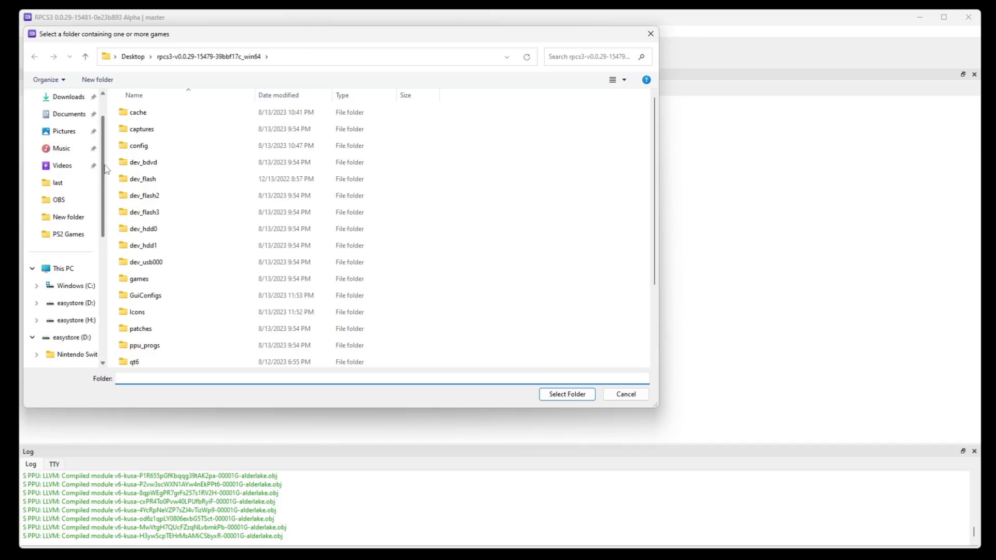
scroll(105, 169, down, 5)
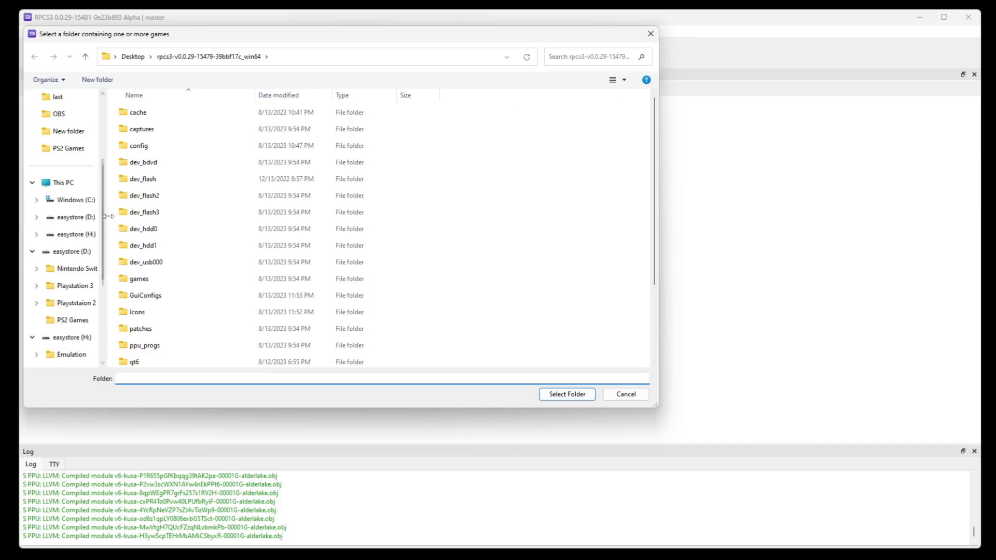
click(75, 285)
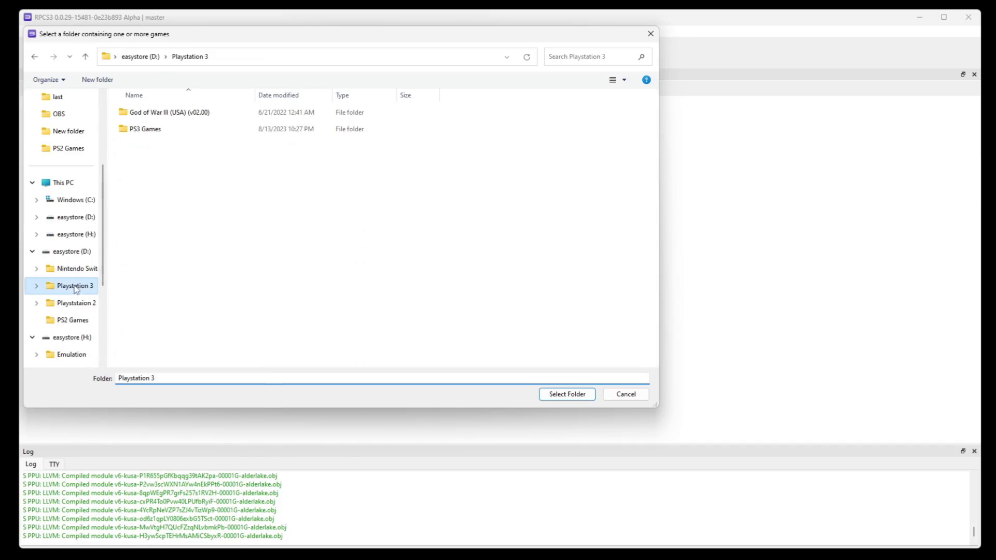
double_click(139, 130)
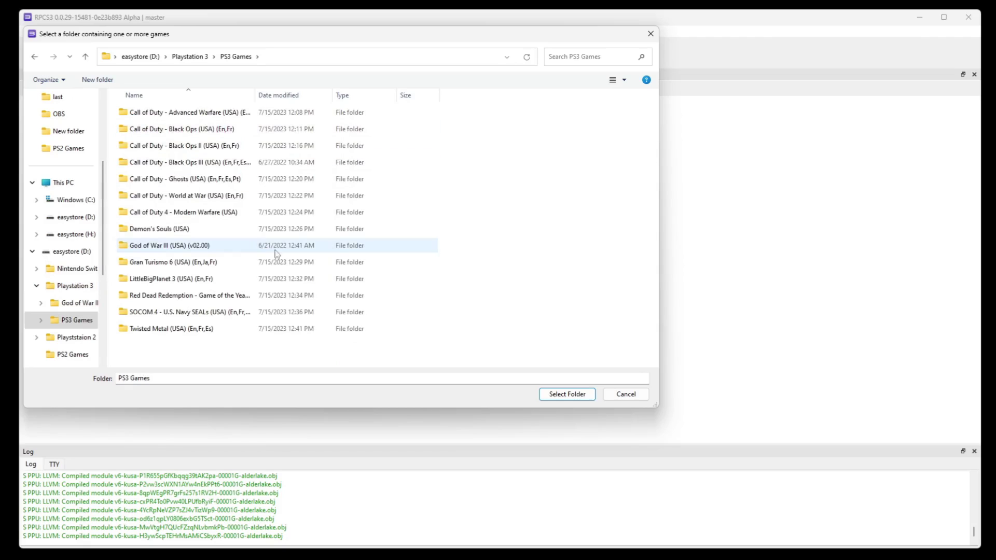
click(573, 396)
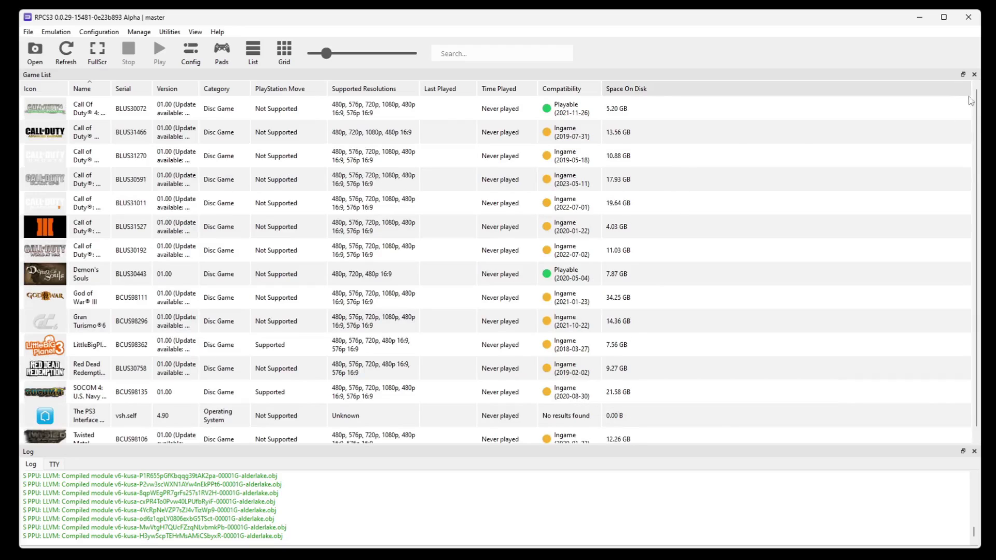
scroll(969, 112, down, 1)
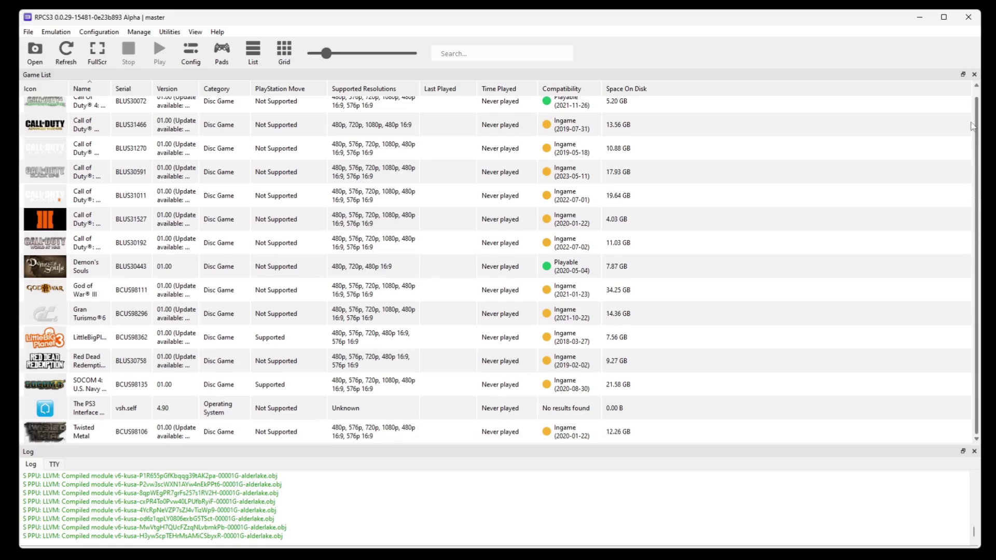
scroll(971, 126, up, 1)
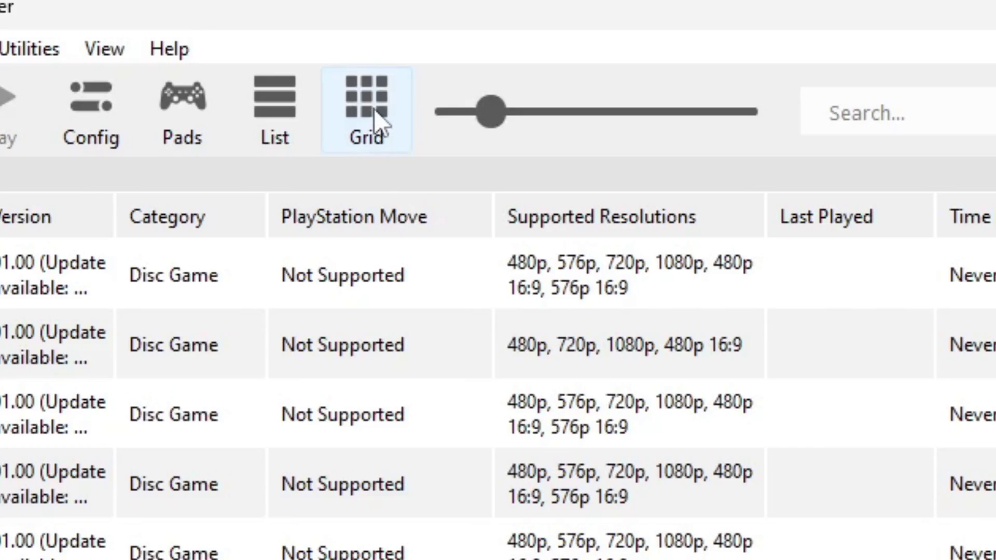
click(376, 120)
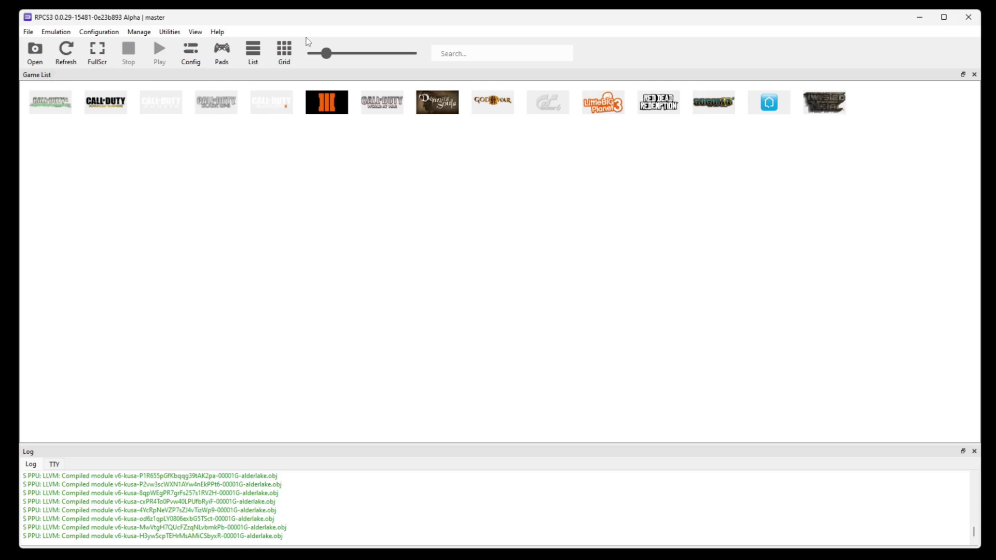
drag(326, 53, 387, 53)
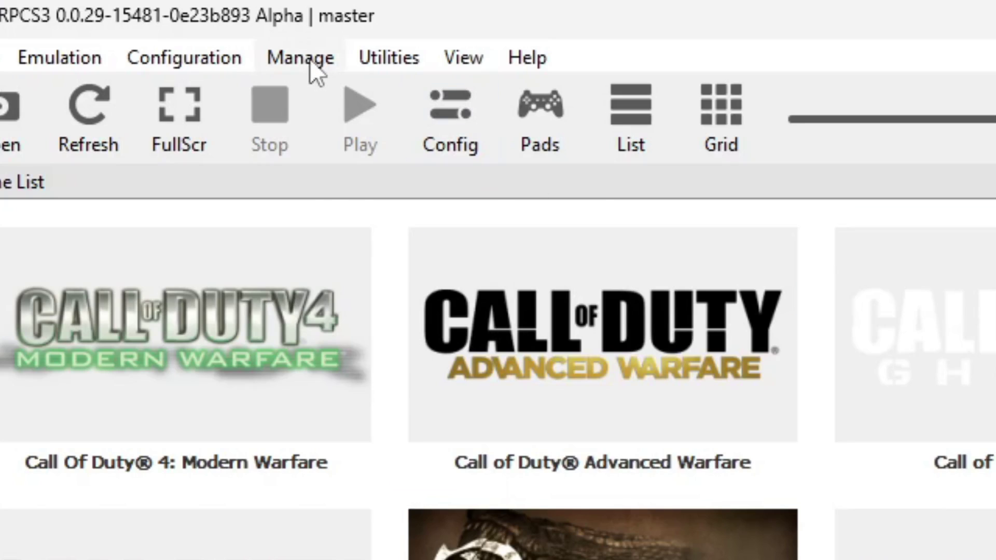
Download the latest game patches and filter the Patch Manager to owned games only
click(141, 33)
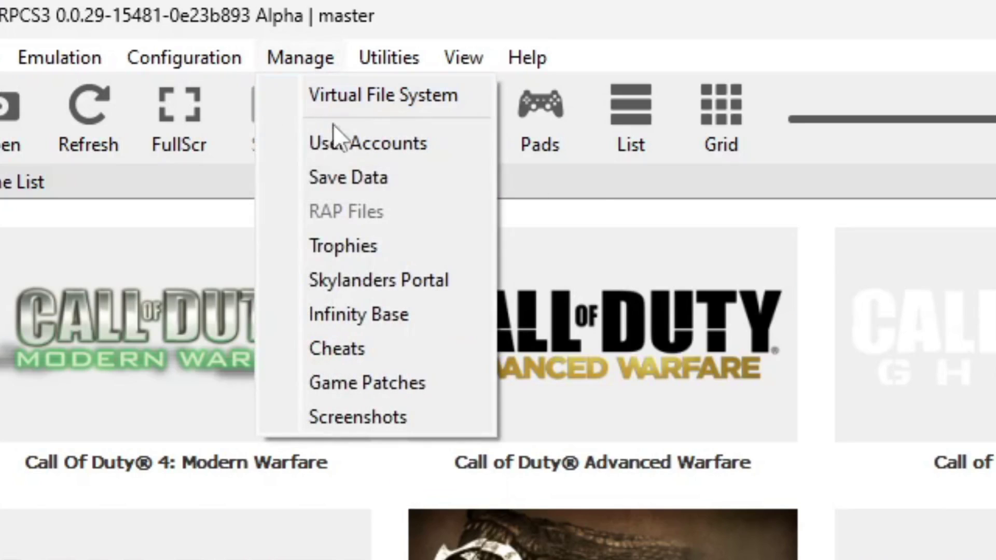
click(430, 385)
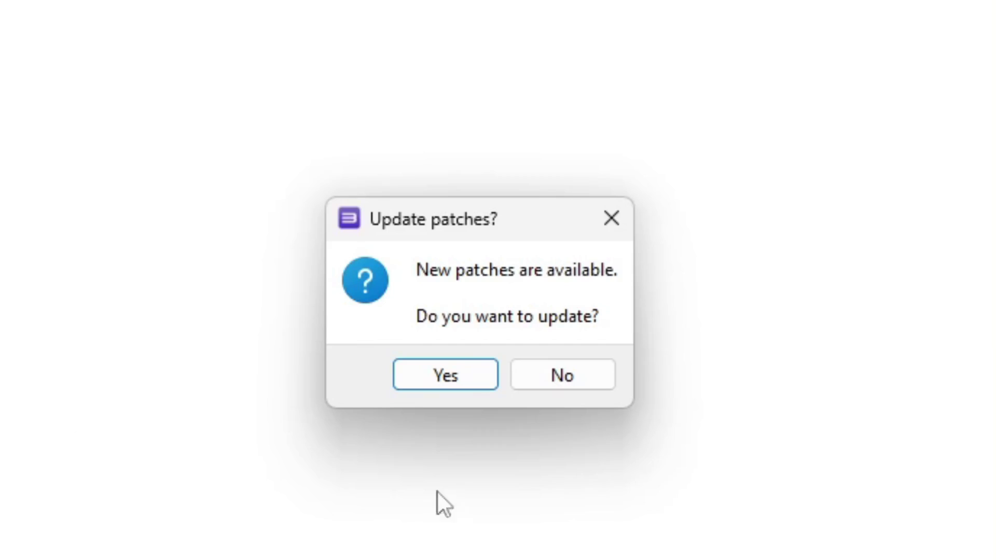
click(473, 376)
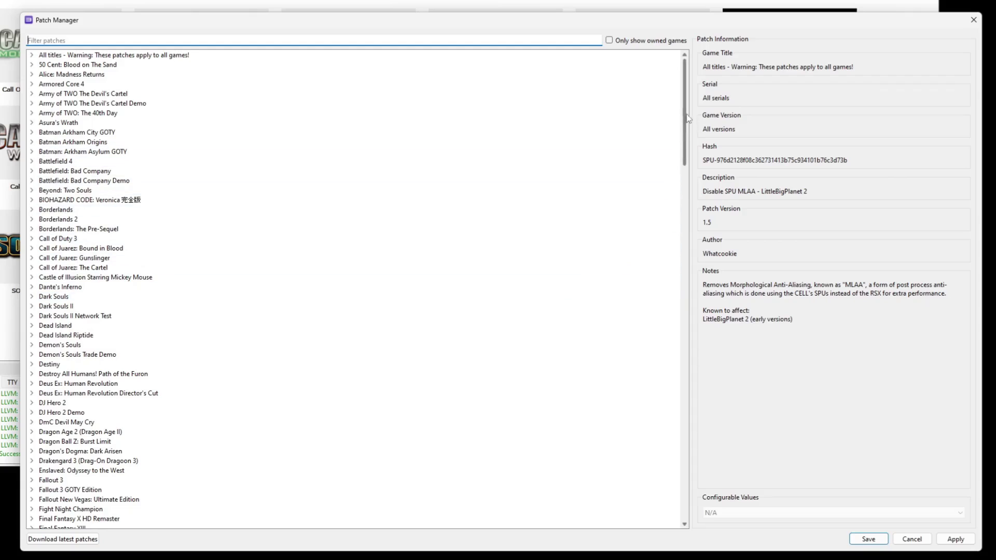
mouse_move(687, 106)
mouse_down()
mouse_move(687, 404)
mouse_move(681, 89)
mouse_up()
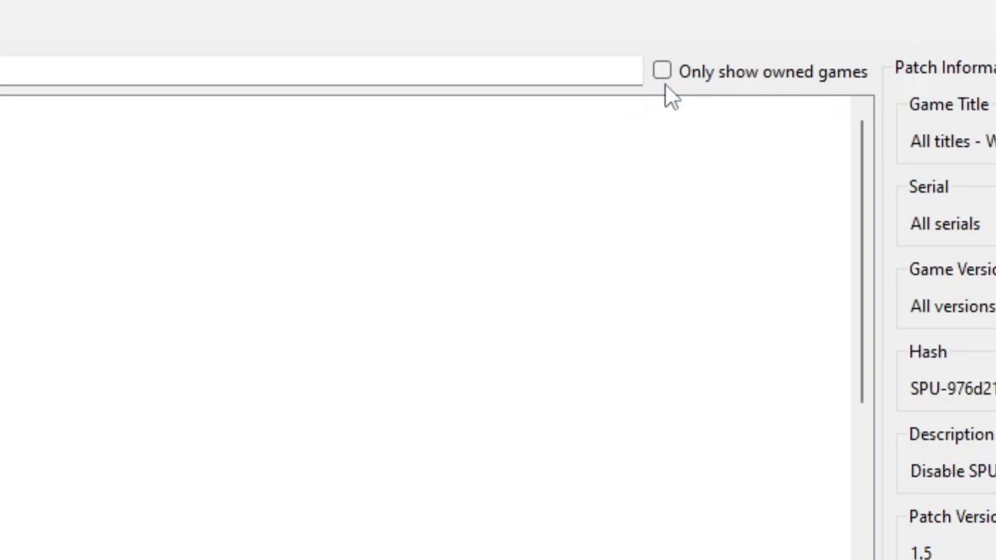
click(664, 71)
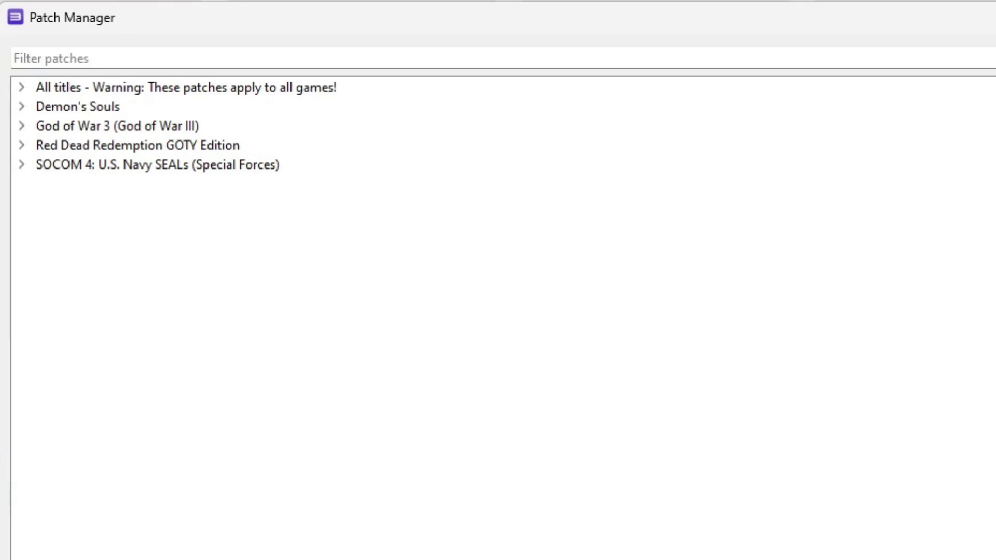
Expand the patch lists for Demon's Souls BLUS30443 and God of War 3 BCUS98111
click(14, 58)
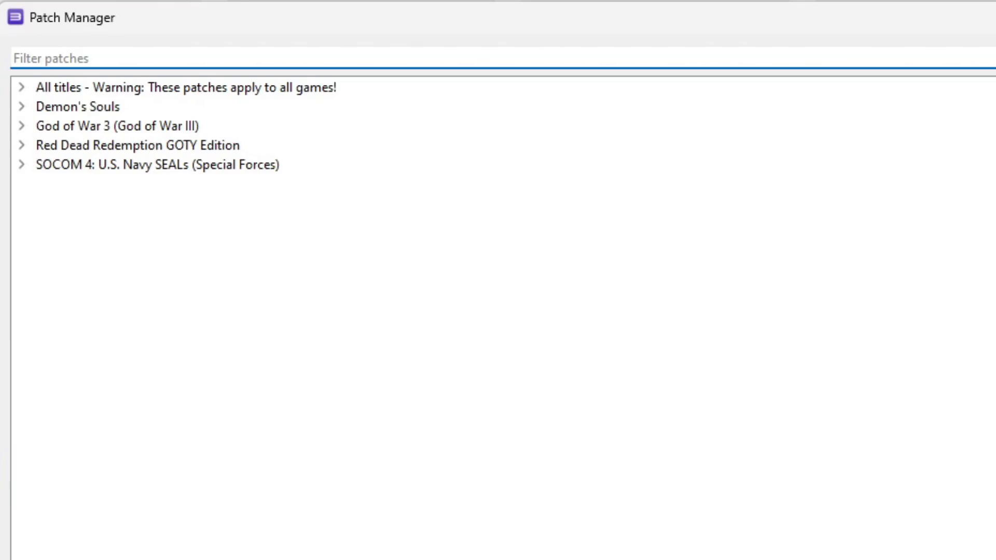
double_click(129, 108)
double_click(133, 127)
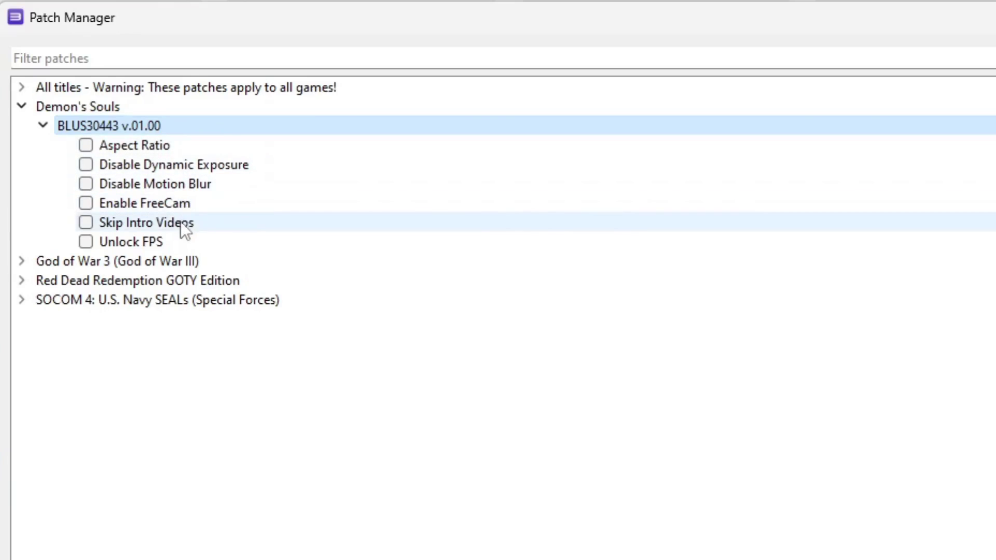
double_click(131, 262)
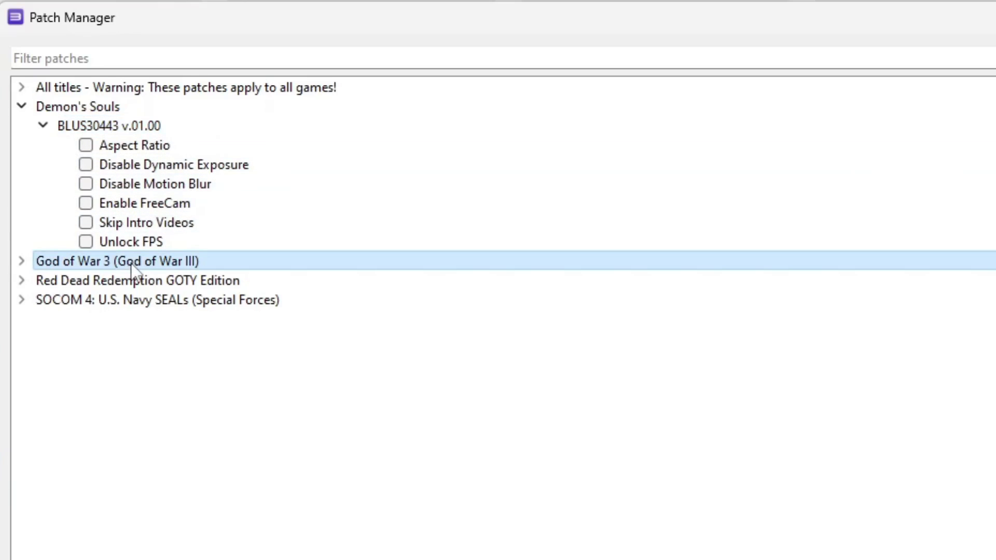
double_click(131, 273)
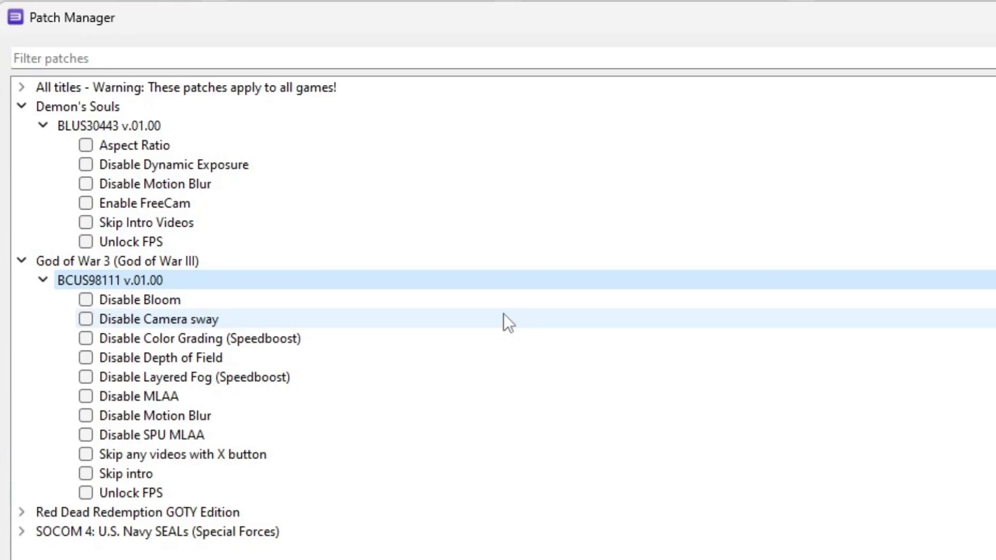
Enable Demon's Souls' Unlock FPS patch, apply it, and save to close the patch manager
click(86, 241)
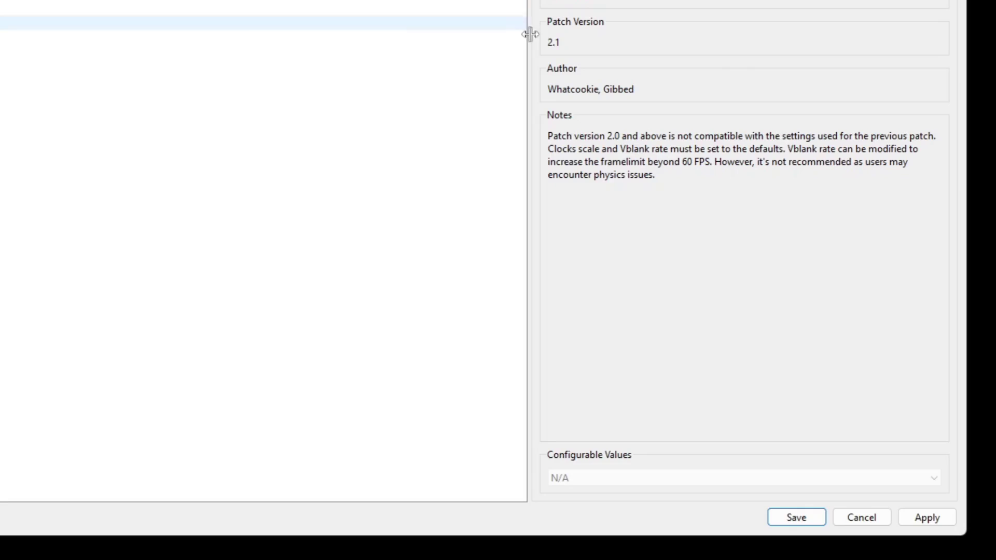
click(941, 517)
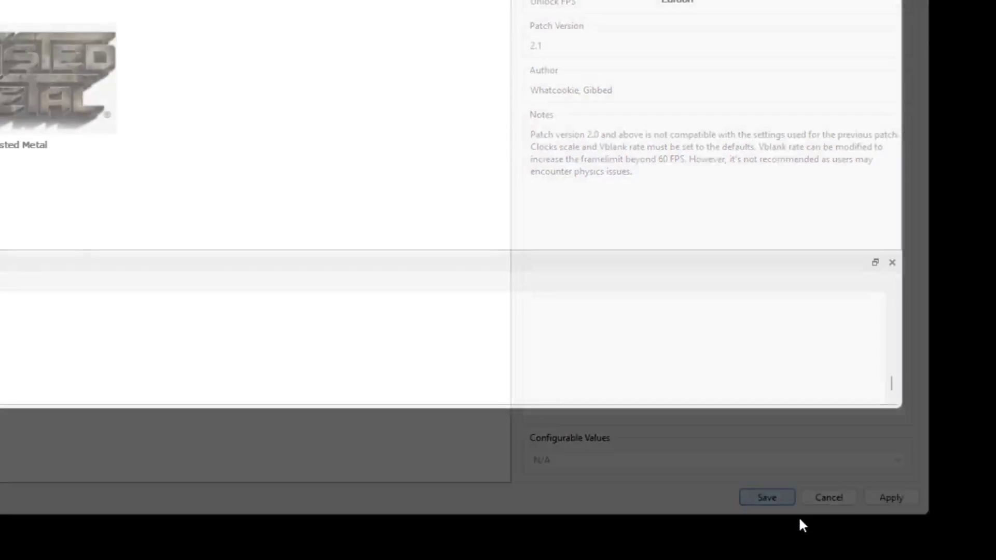
click(798, 521)
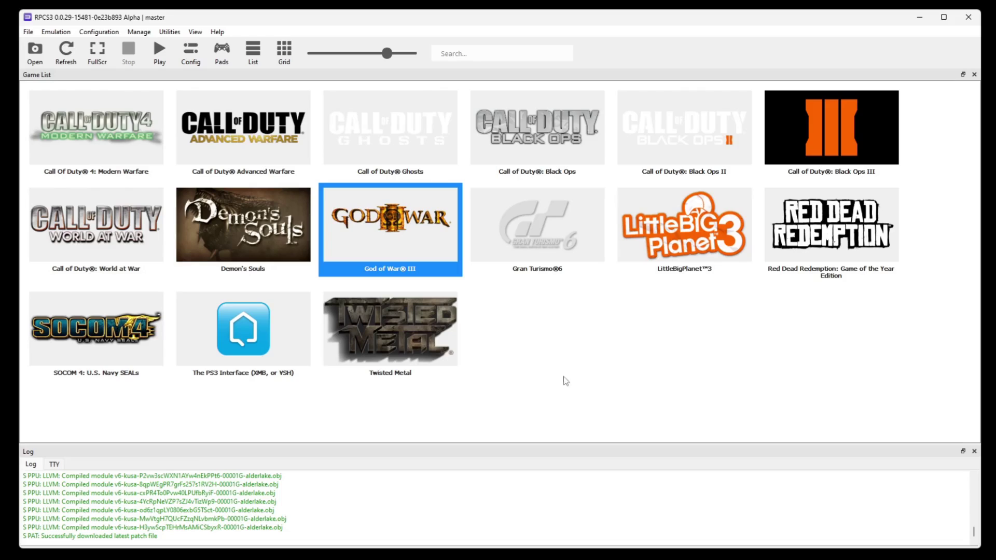
Create a custom configuration for Gran Turismo 6, review its GPU settings, then close it
right_click(508, 246)
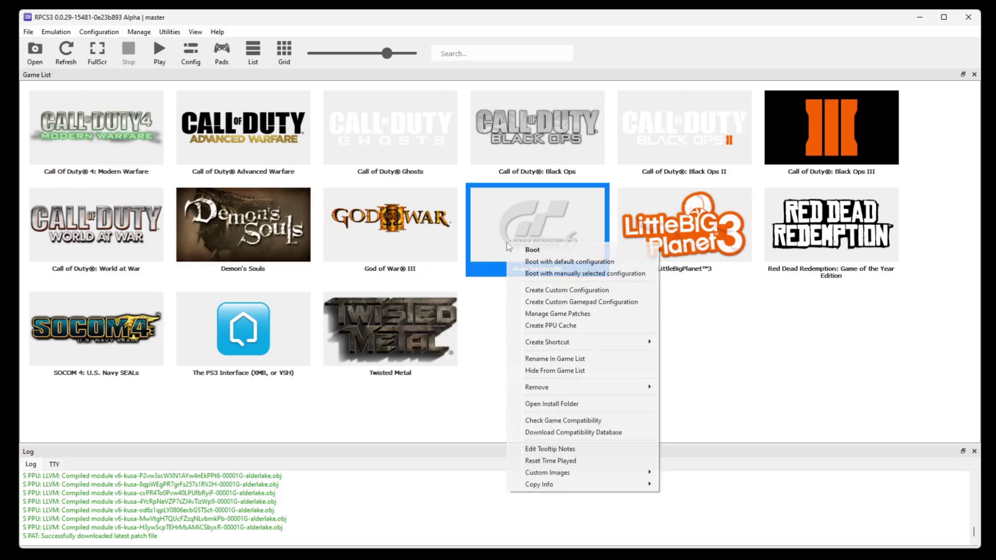
click(522, 294)
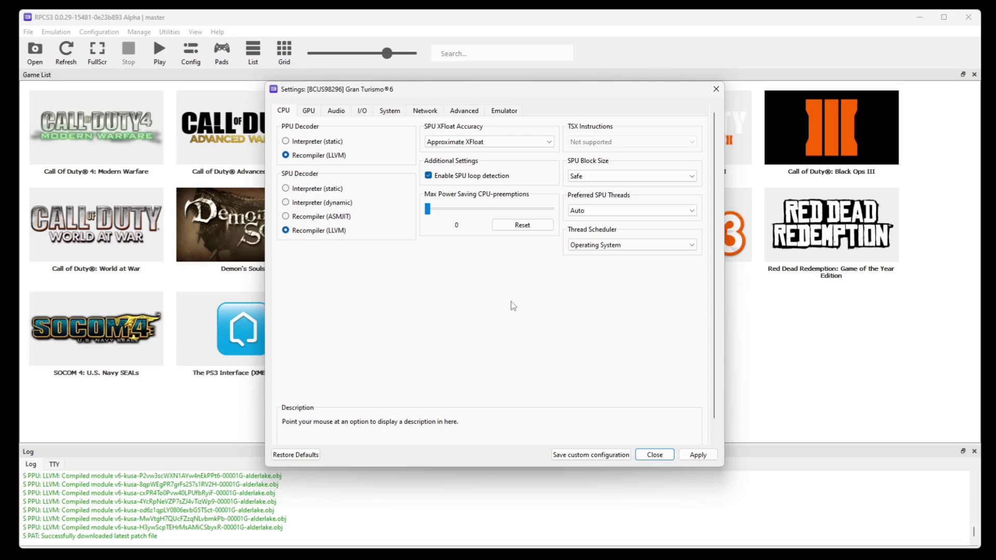
click(311, 111)
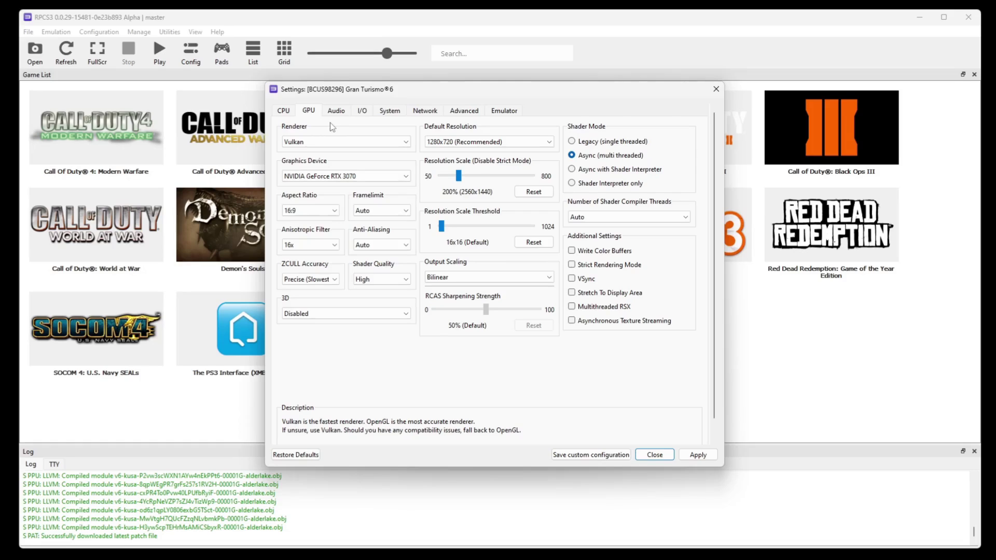
key(Escape)
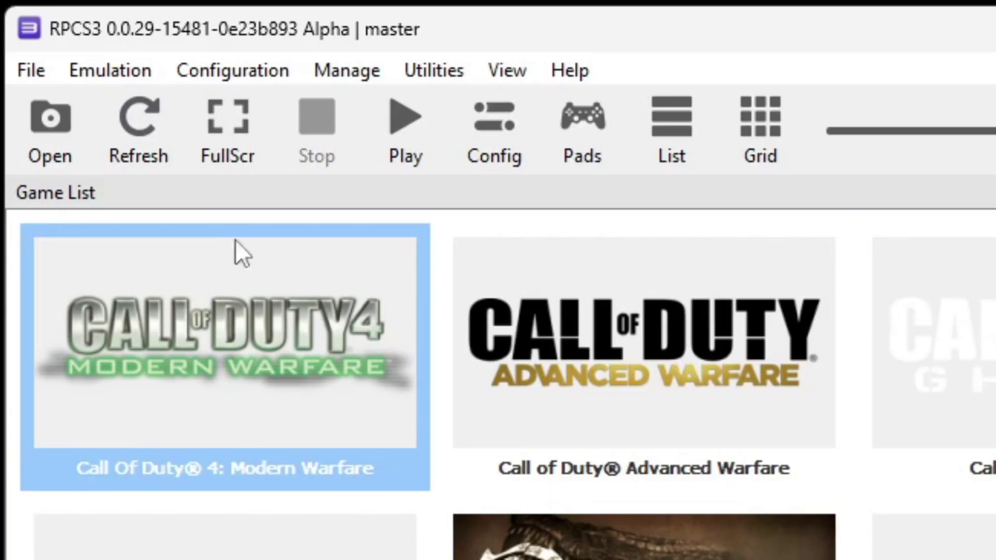
Start File > Install Packages and cancel without installing anything
click(25, 31)
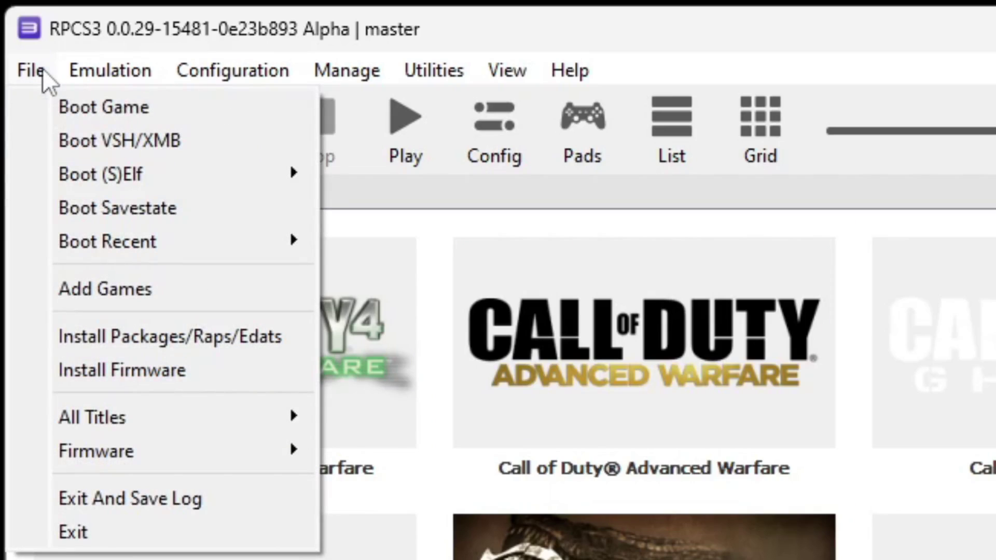
click(64, 345)
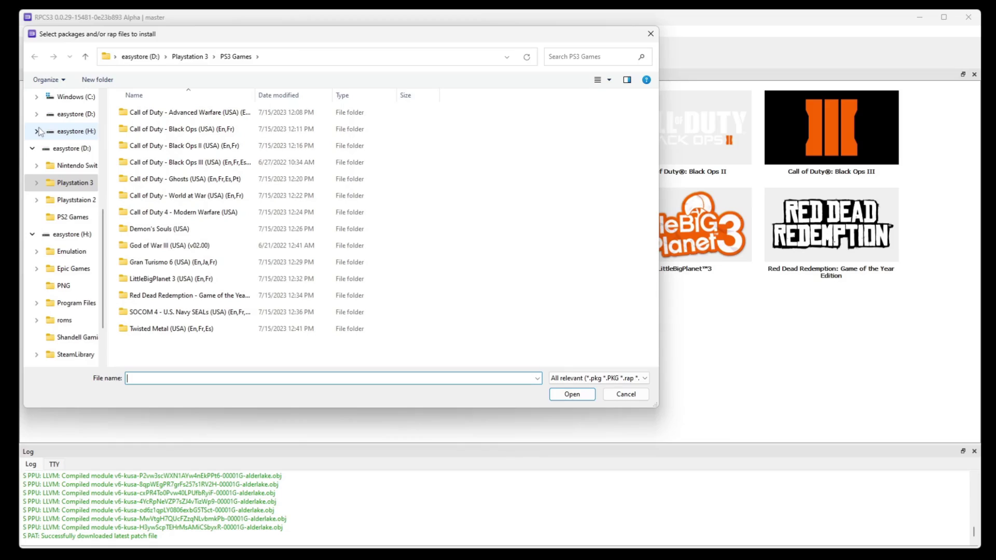
key(Escape)
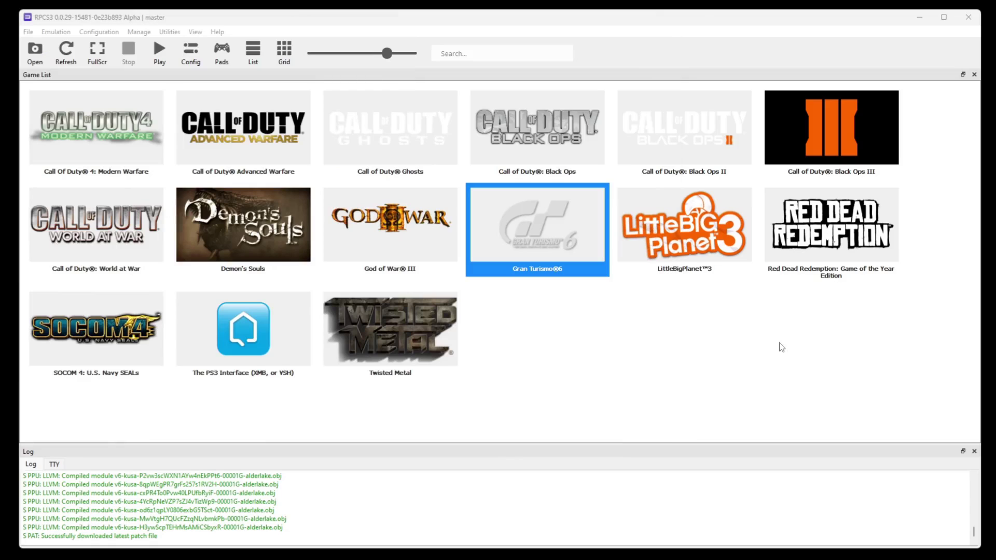
Boot LittleBigPlanet 3 from its tile in the game grid
double_click(708, 228)
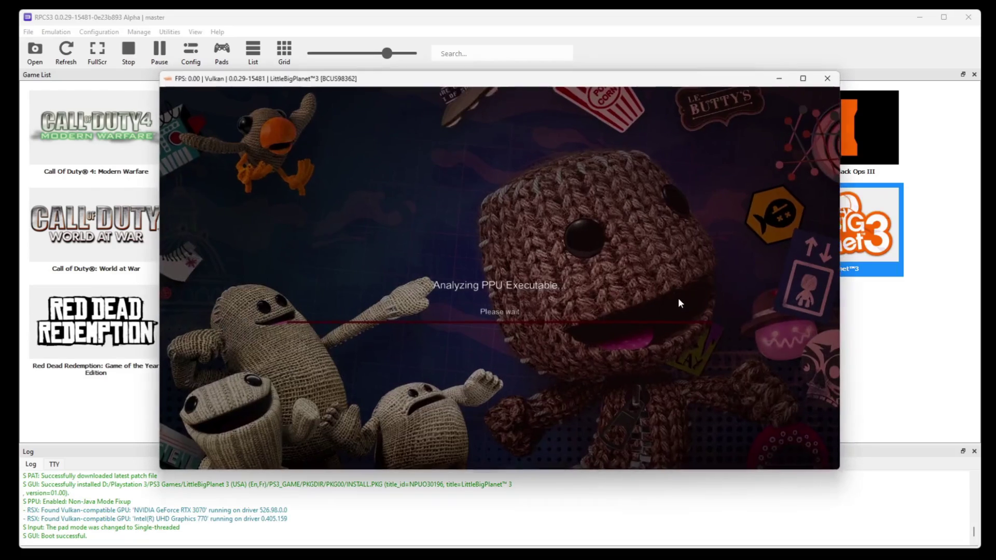